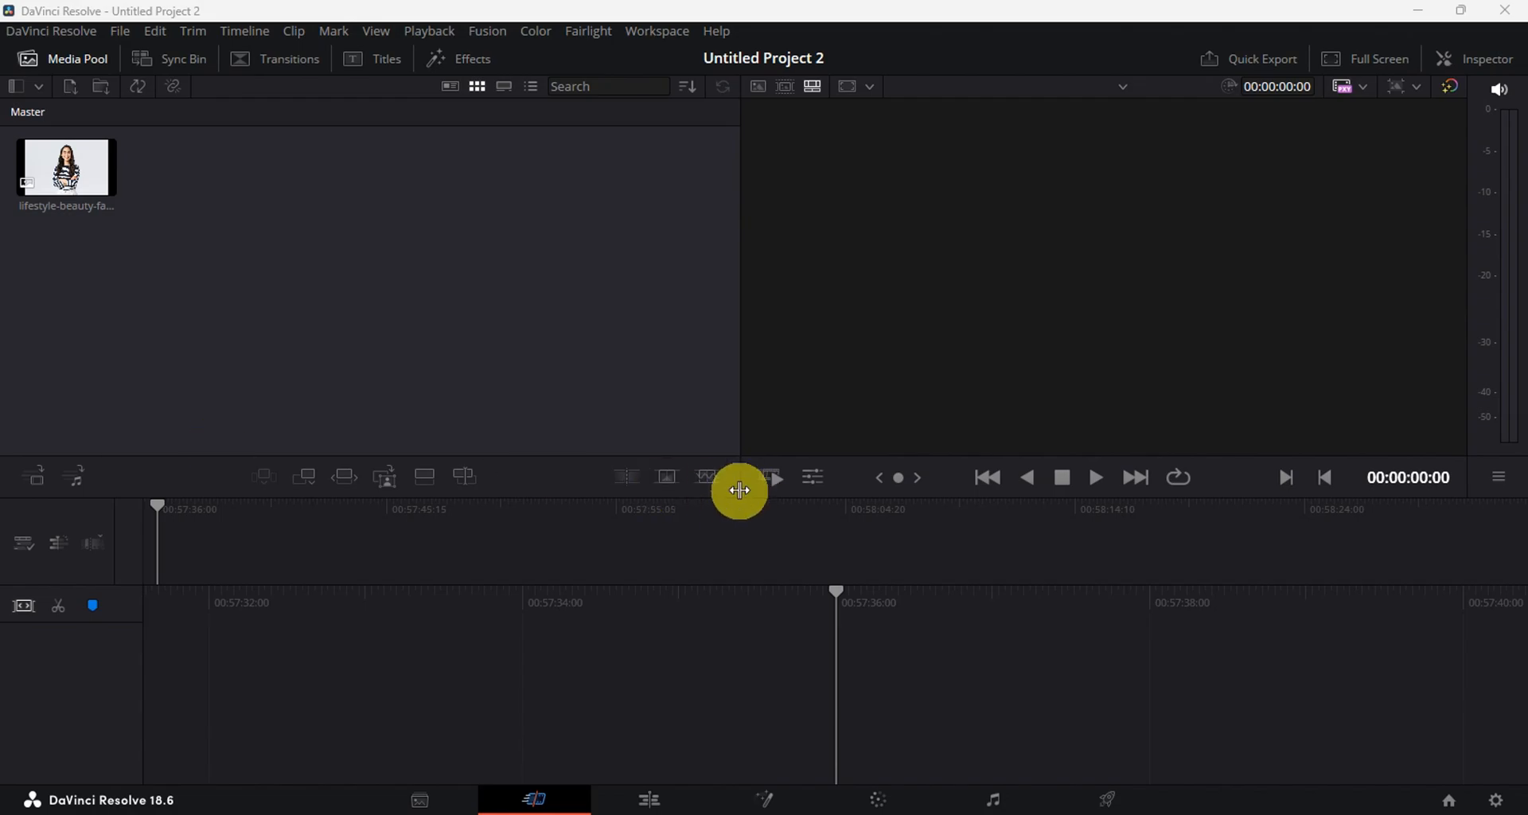
# Place the lifestyle-beauty image on a new timeline and switch to the Edit page
pyautogui.click(67, 179)
pyautogui.moveTo(68, 180); pyautogui.dragTo(253, 619)
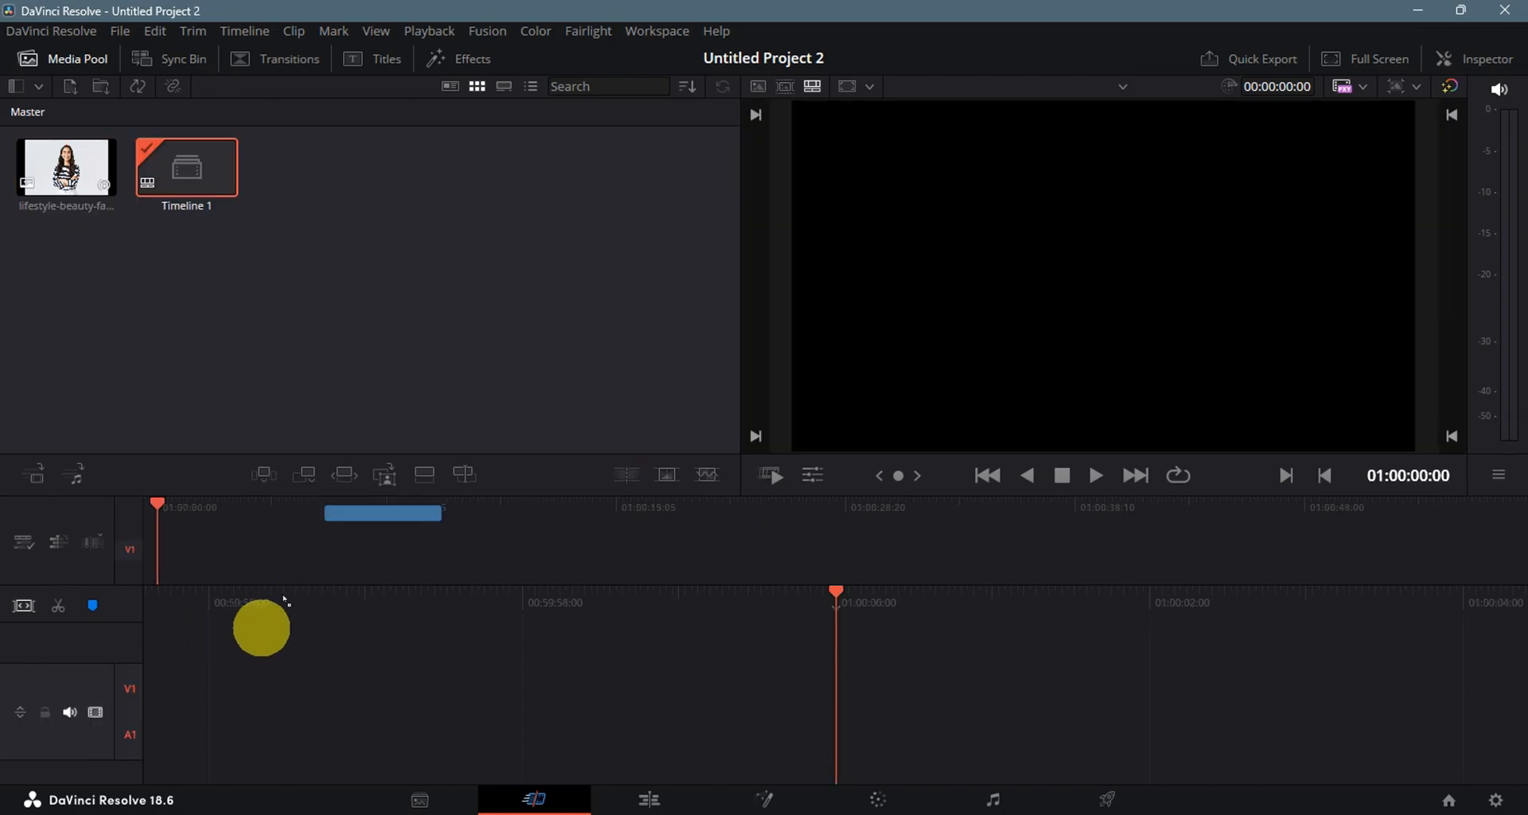
pyautogui.click(328, 499)
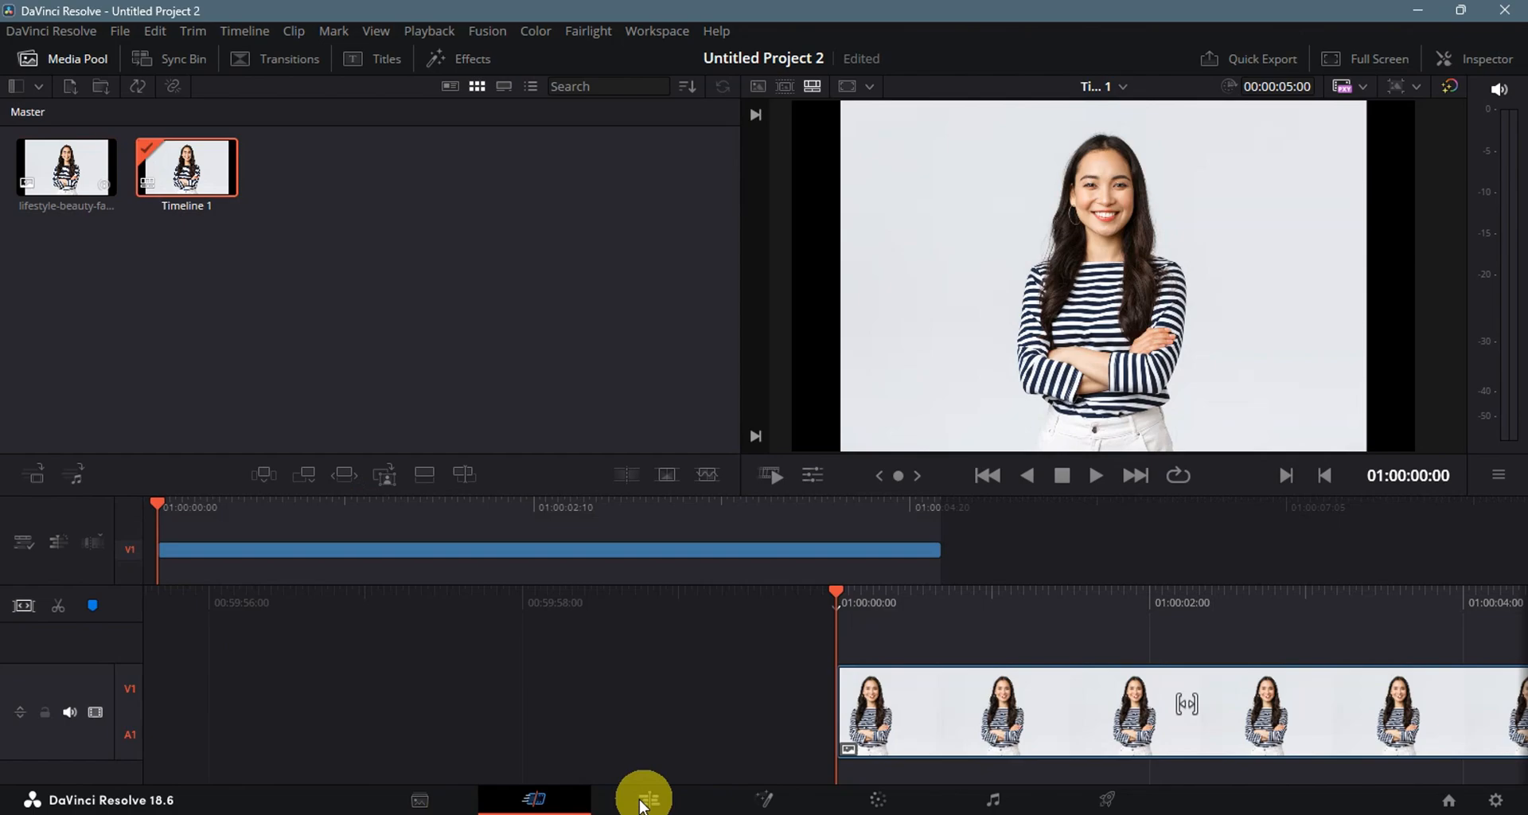
pyautogui.click(212, 562)
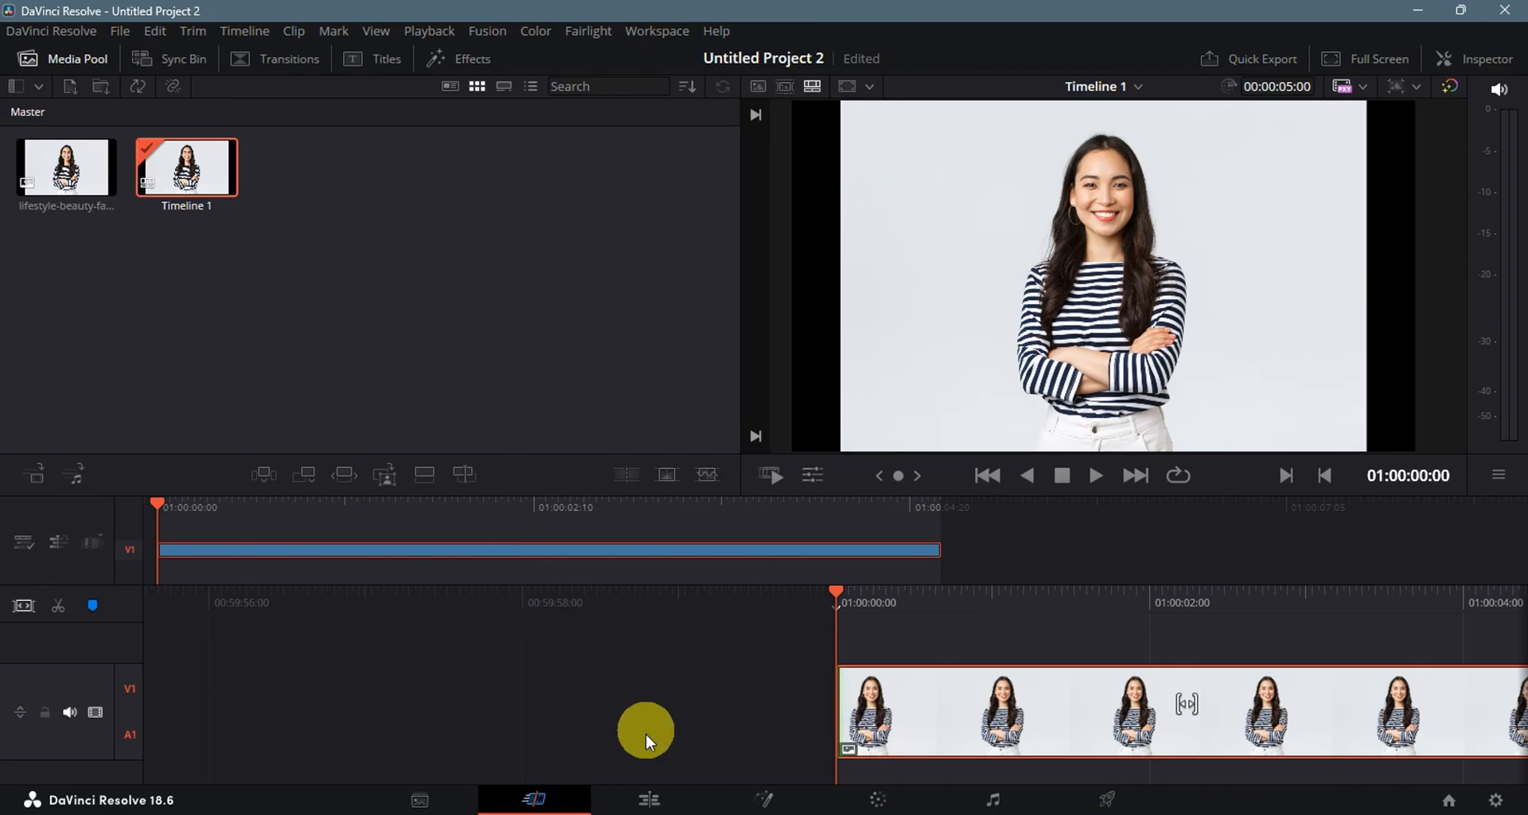
pyautogui.click(648, 798)
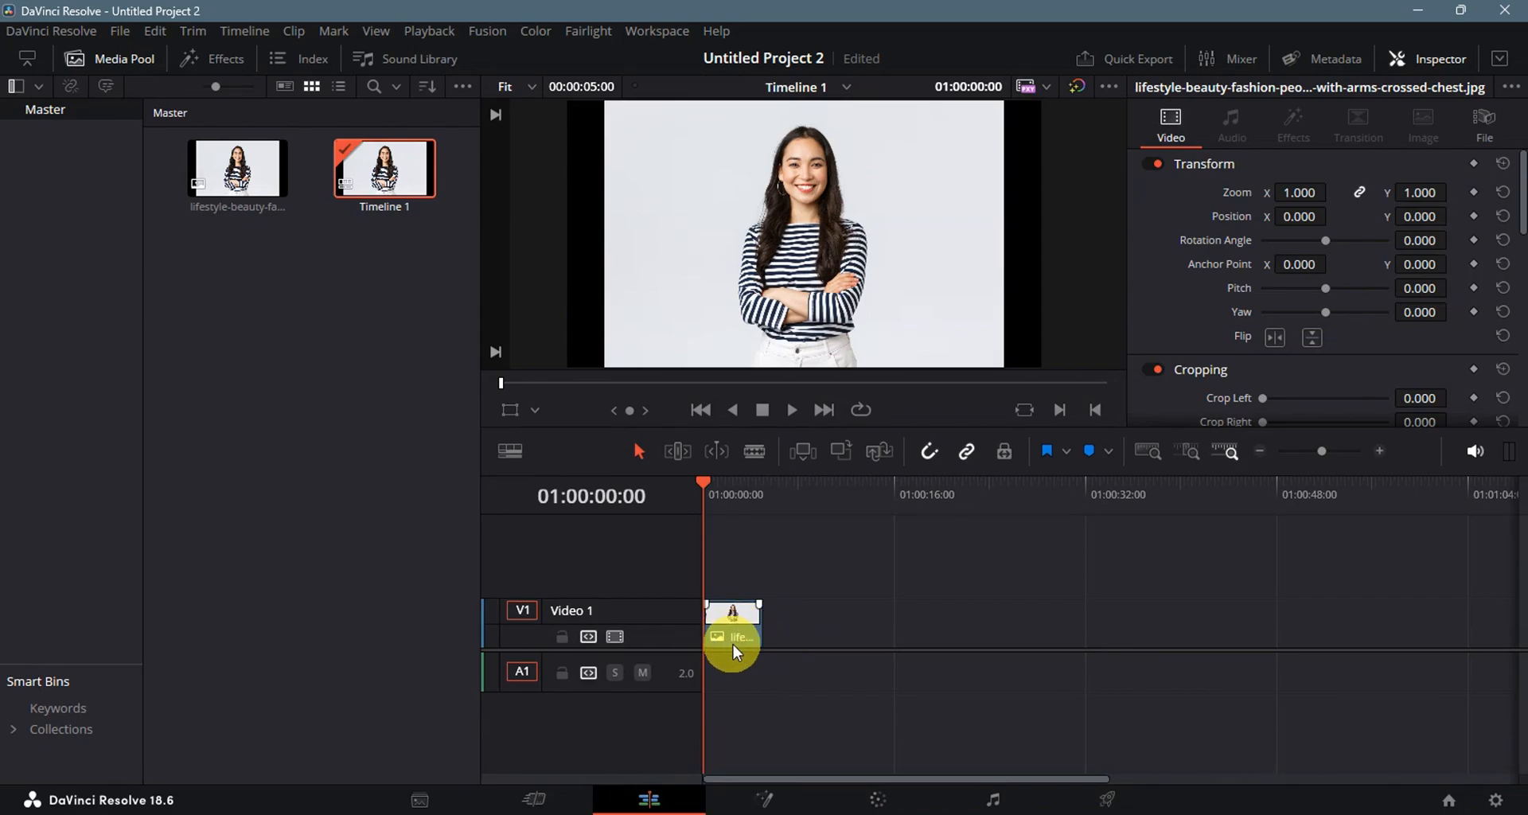
# Add a Text+ title on a new Video 2 track directly above the image clip
pyautogui.click(199, 59)
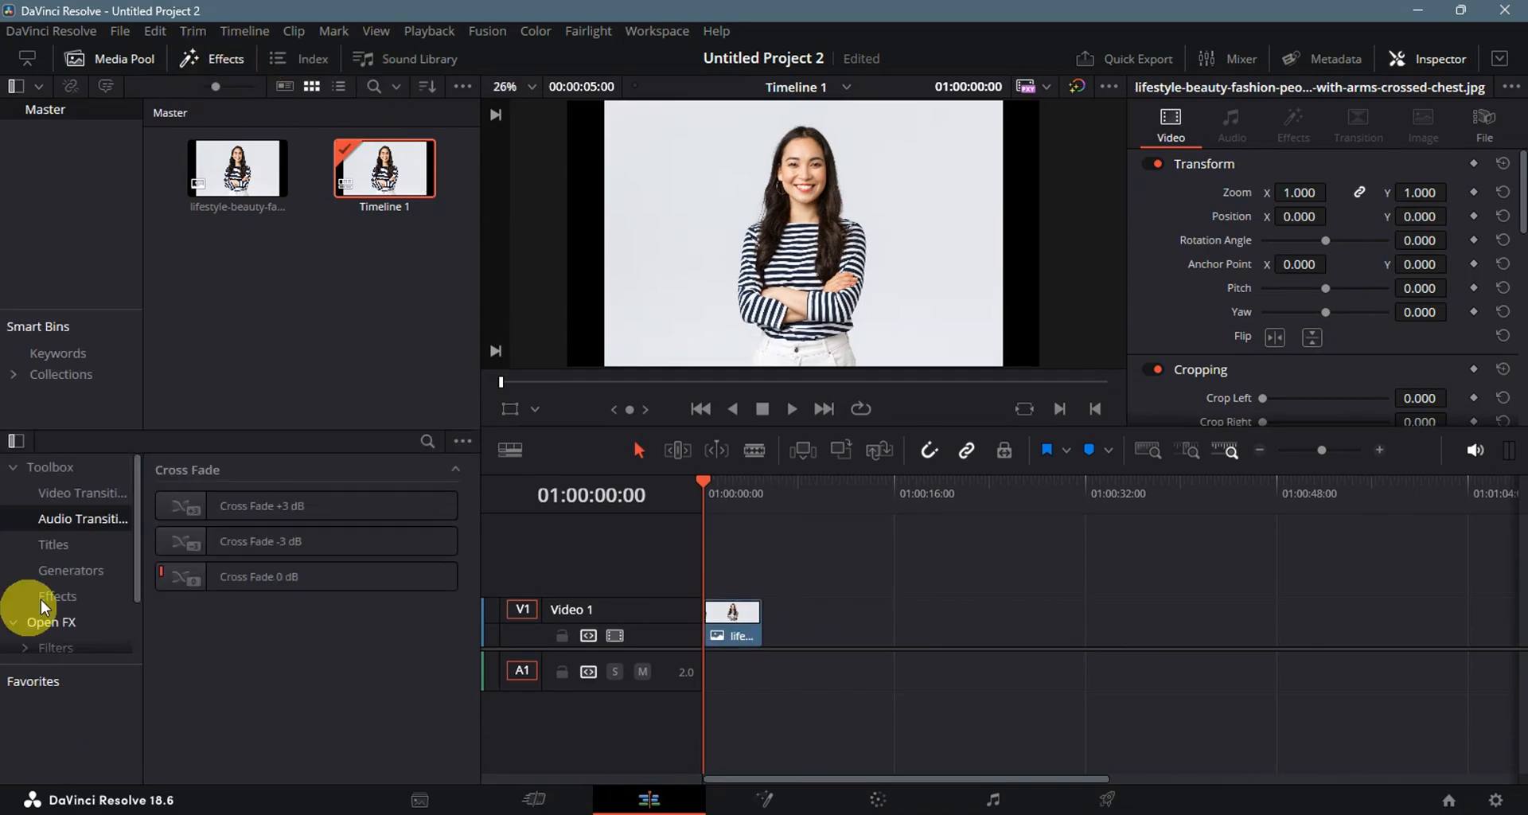
pyautogui.click(51, 549)
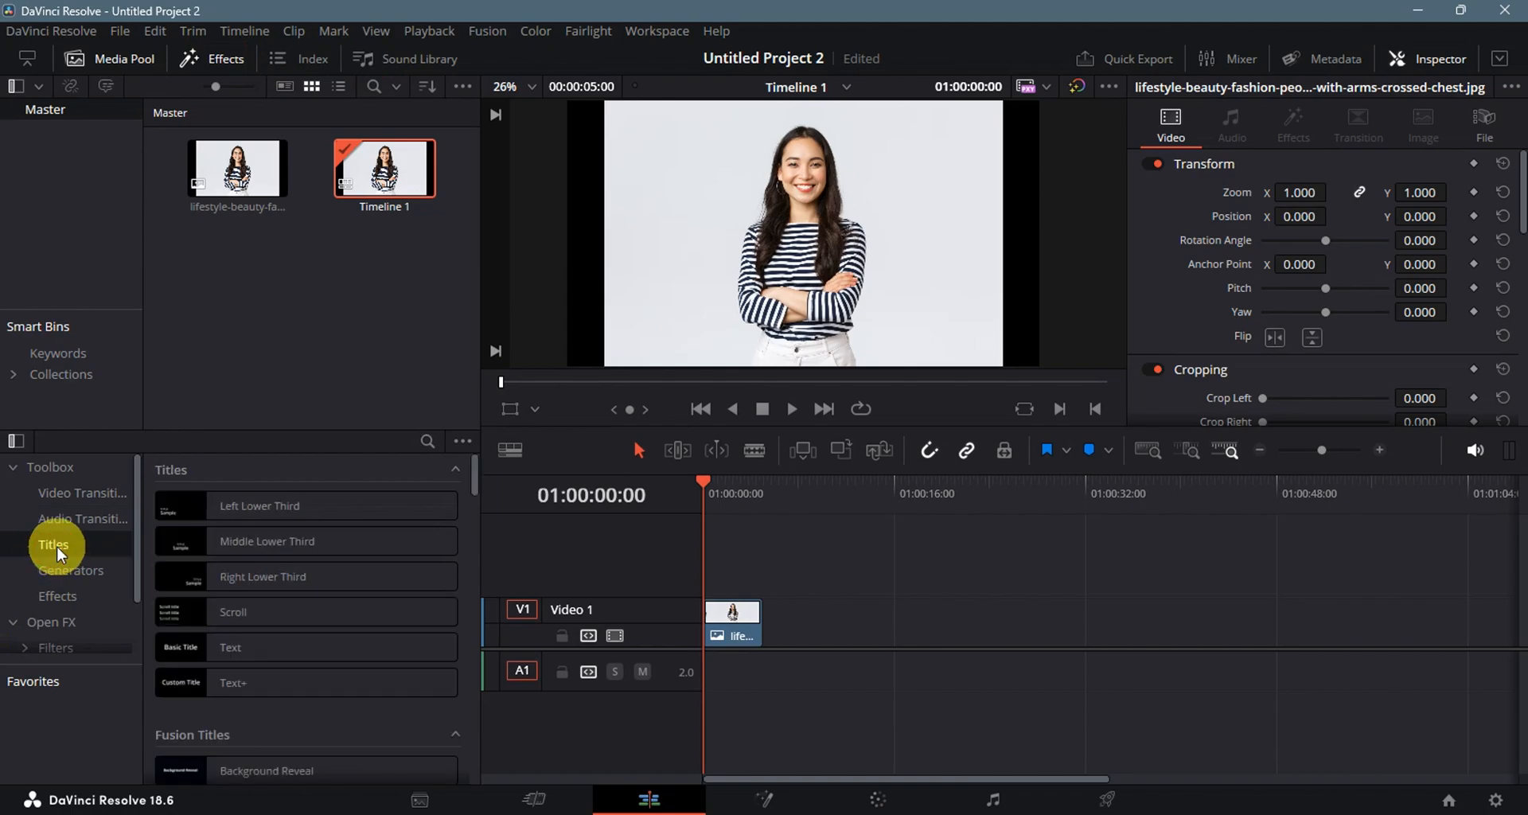
pyautogui.scroll(-3, 242, 572)
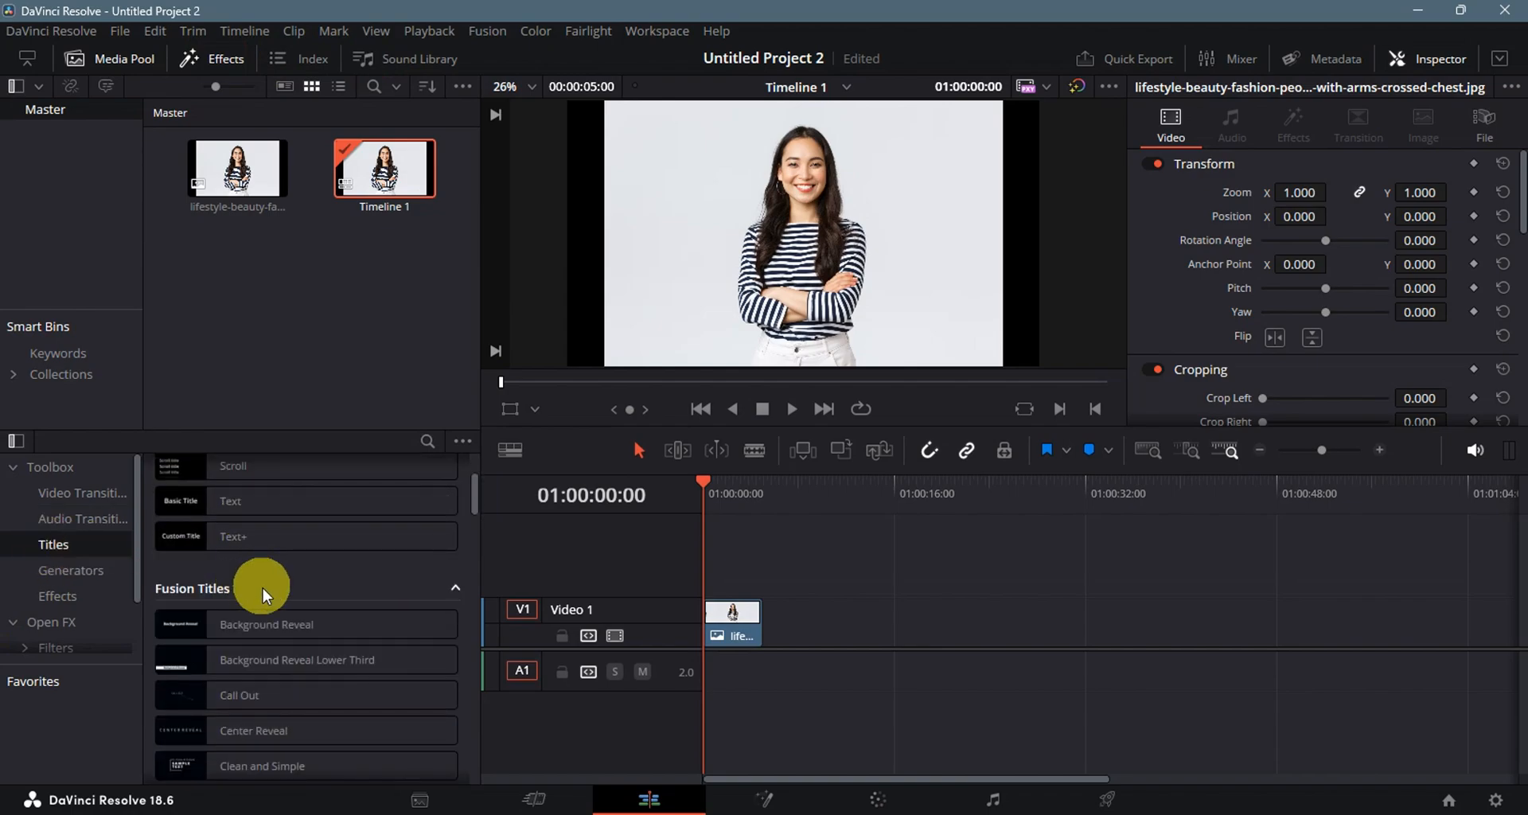
pyautogui.scroll(3, 293, 563)
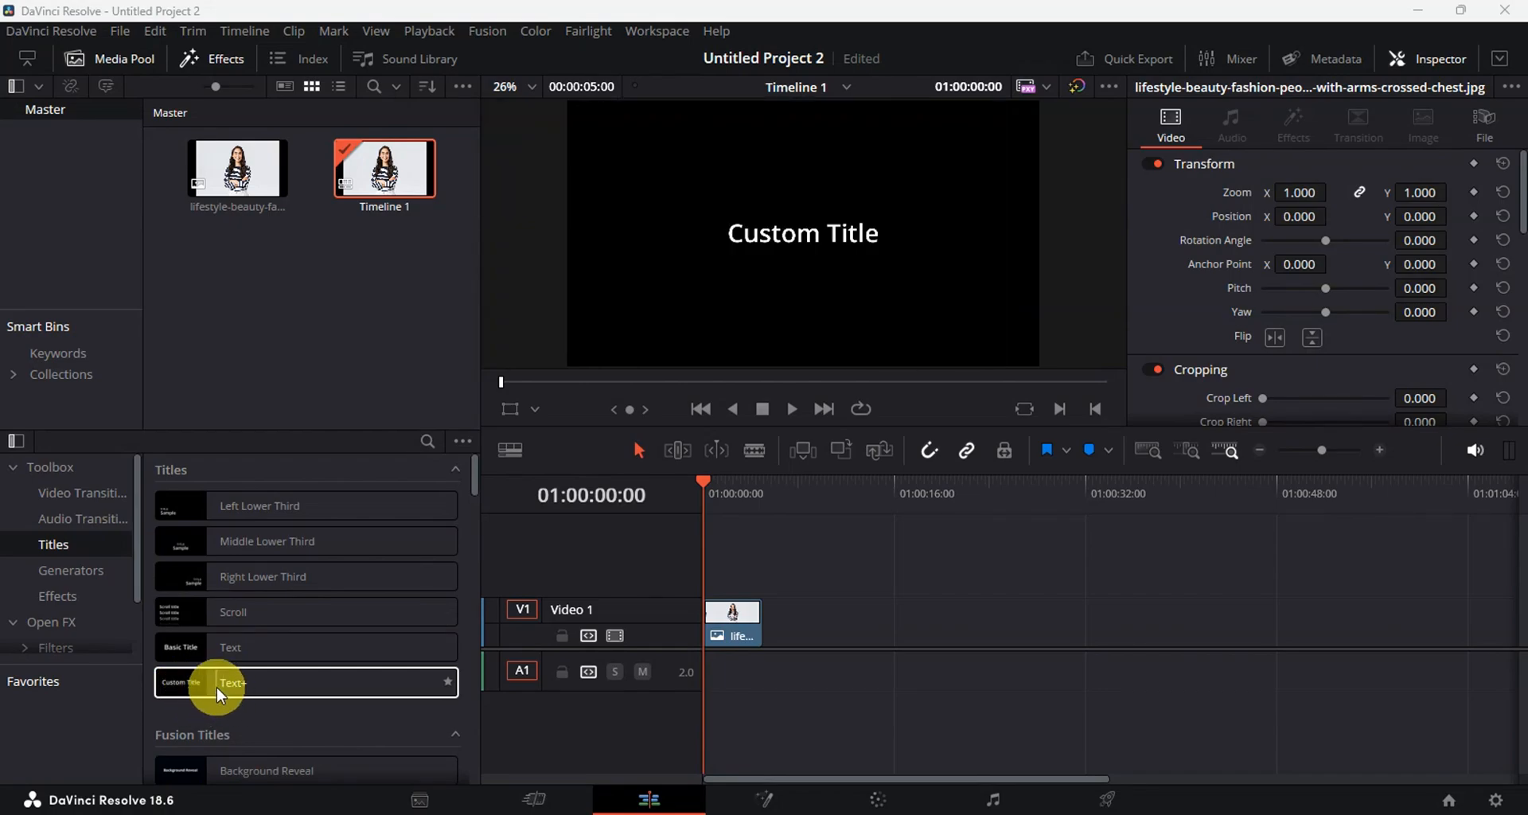
pyautogui.moveTo(220, 694); pyautogui.dragTo(720, 609)
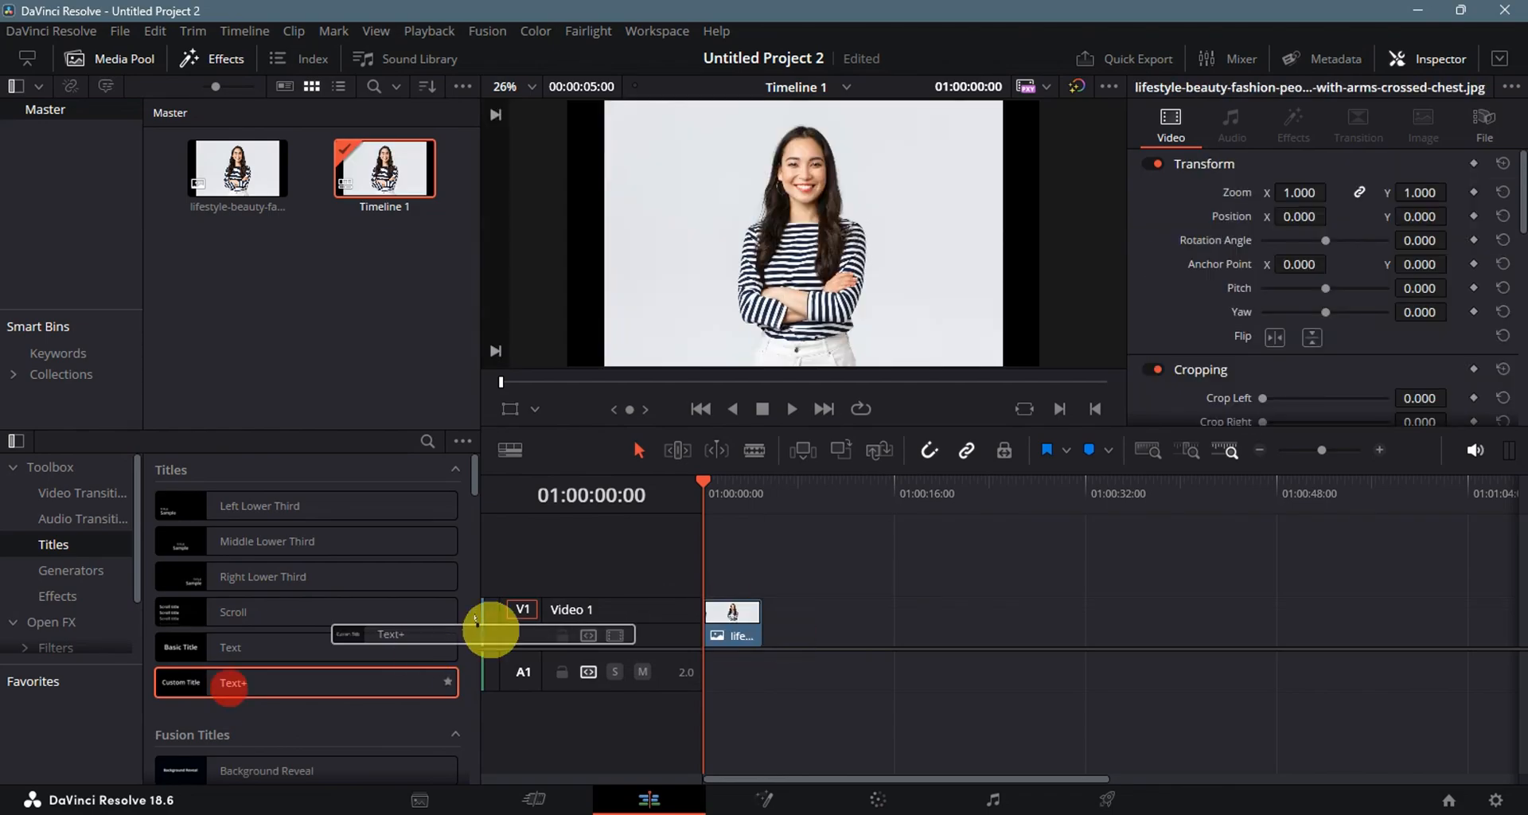
pyautogui.moveTo(494, 637); pyautogui.dragTo(727, 557)
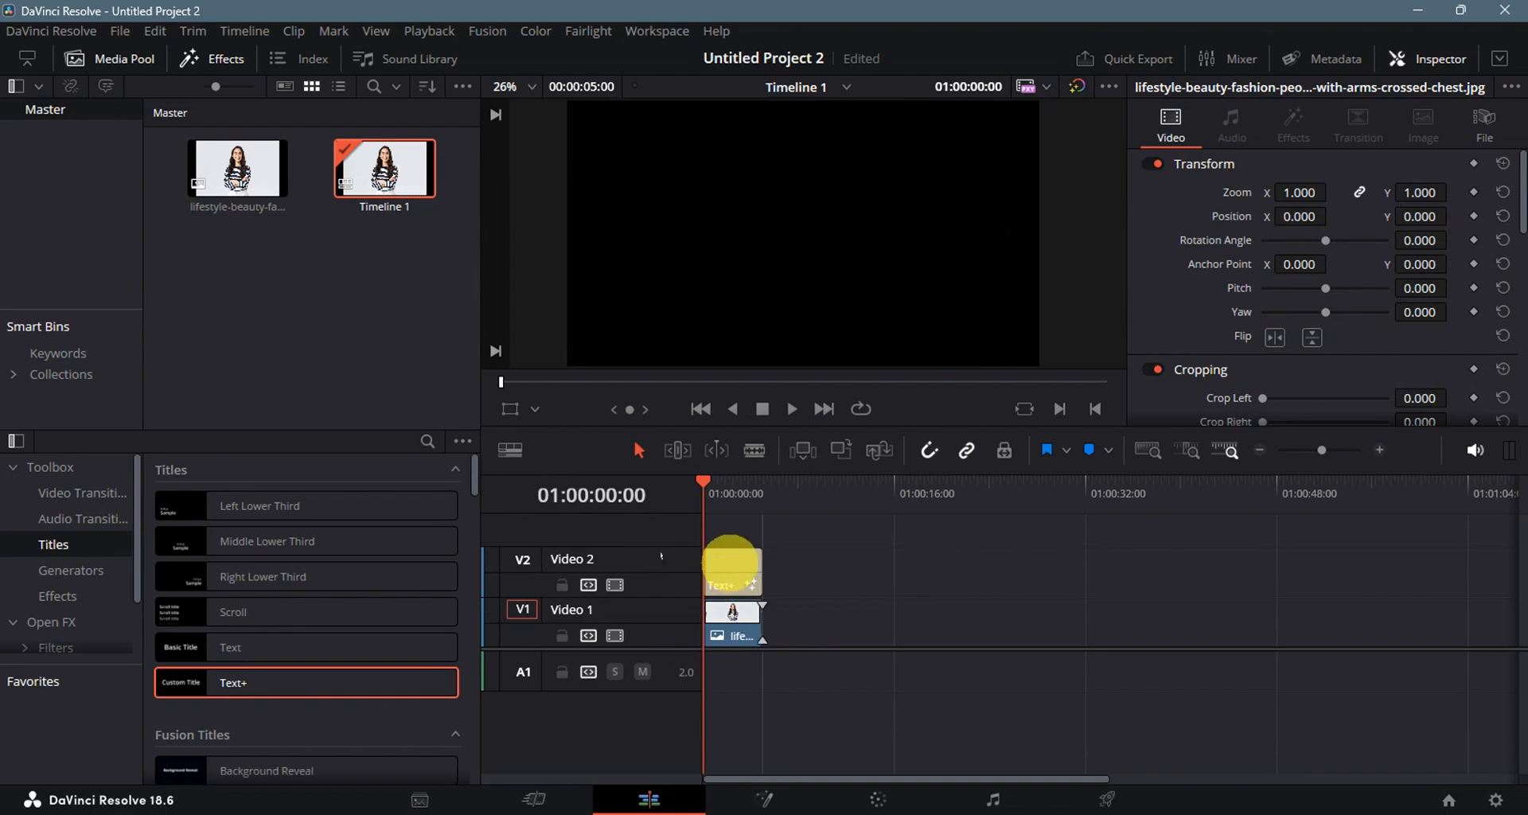
# Replace the Text+ title's wording with "SAMPLE TEXT"
pyautogui.click(728, 567)
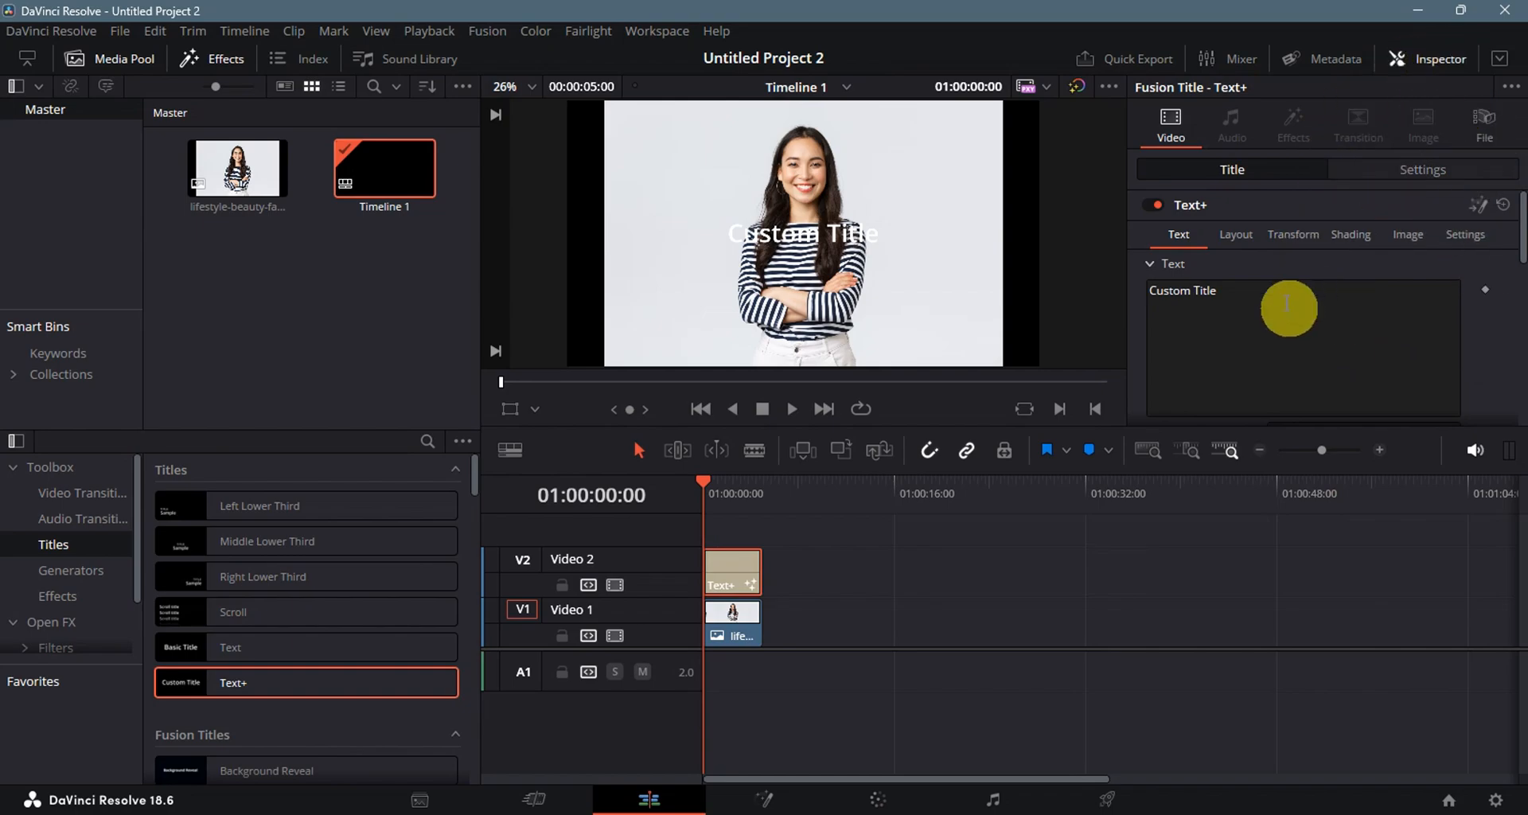
pyautogui.click(1272, 297)
pyautogui.moveTo(1192, 291); pyautogui.dragTo(1230, 297)
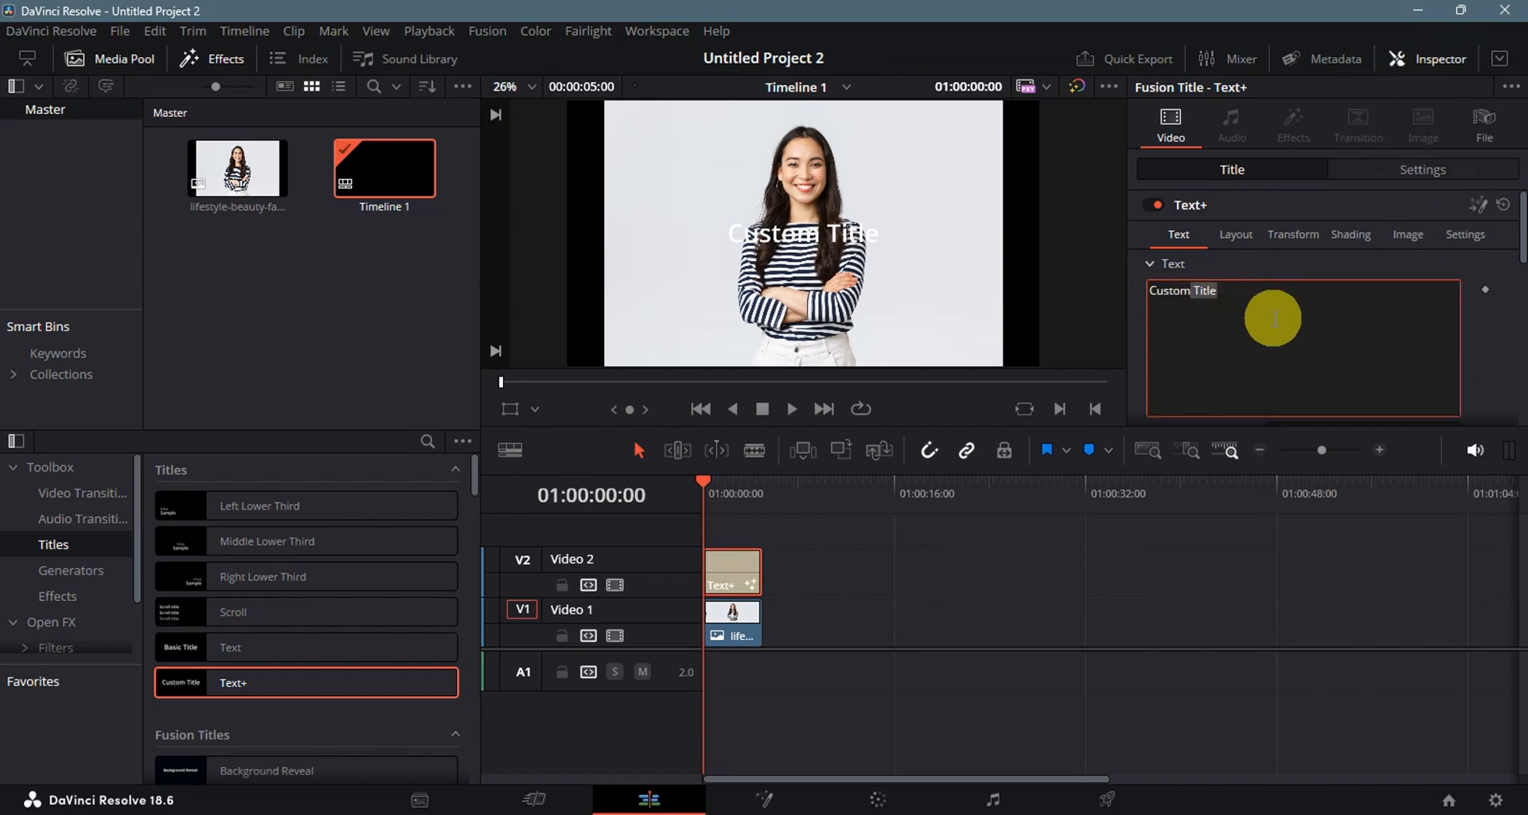
pyautogui.press('BackSpace')
pyautogui.press('BackSpace')
pyautogui.press('BackSpace')
pyautogui.press('BackSpace')
pyautogui.press('BackSpace')
pyautogui.press('BackSpace')
pyautogui.press('BackSpace')
pyautogui.press('BackSpace')
pyautogui.write('SA')
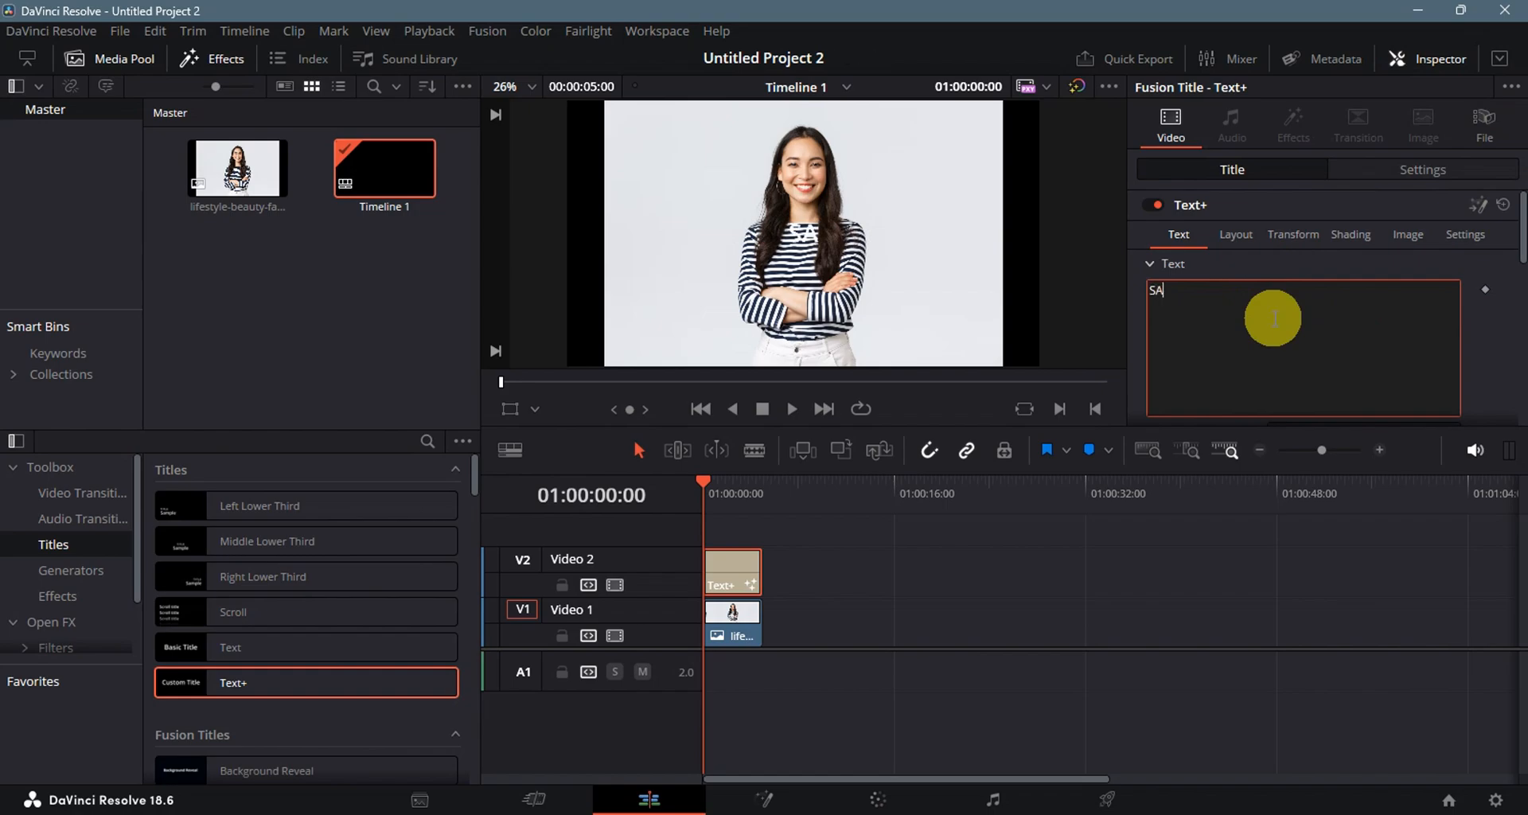
pyautogui.write('MPLE TEXT')
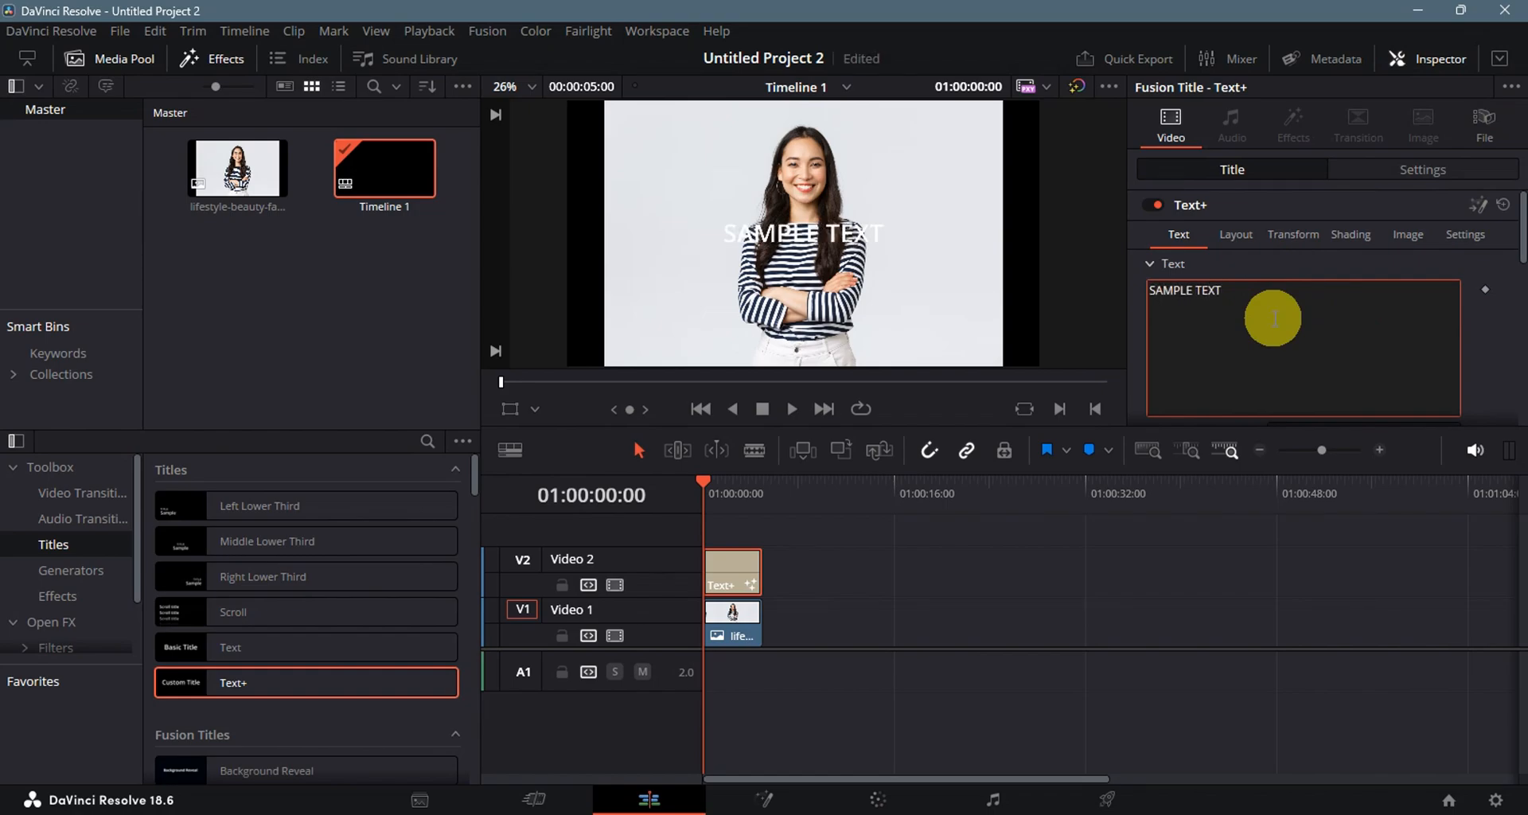
# Set the title's font to Microsoft Tai Le and its color to dark red #aa0000
pyautogui.scroll(-3, 1275, 318)
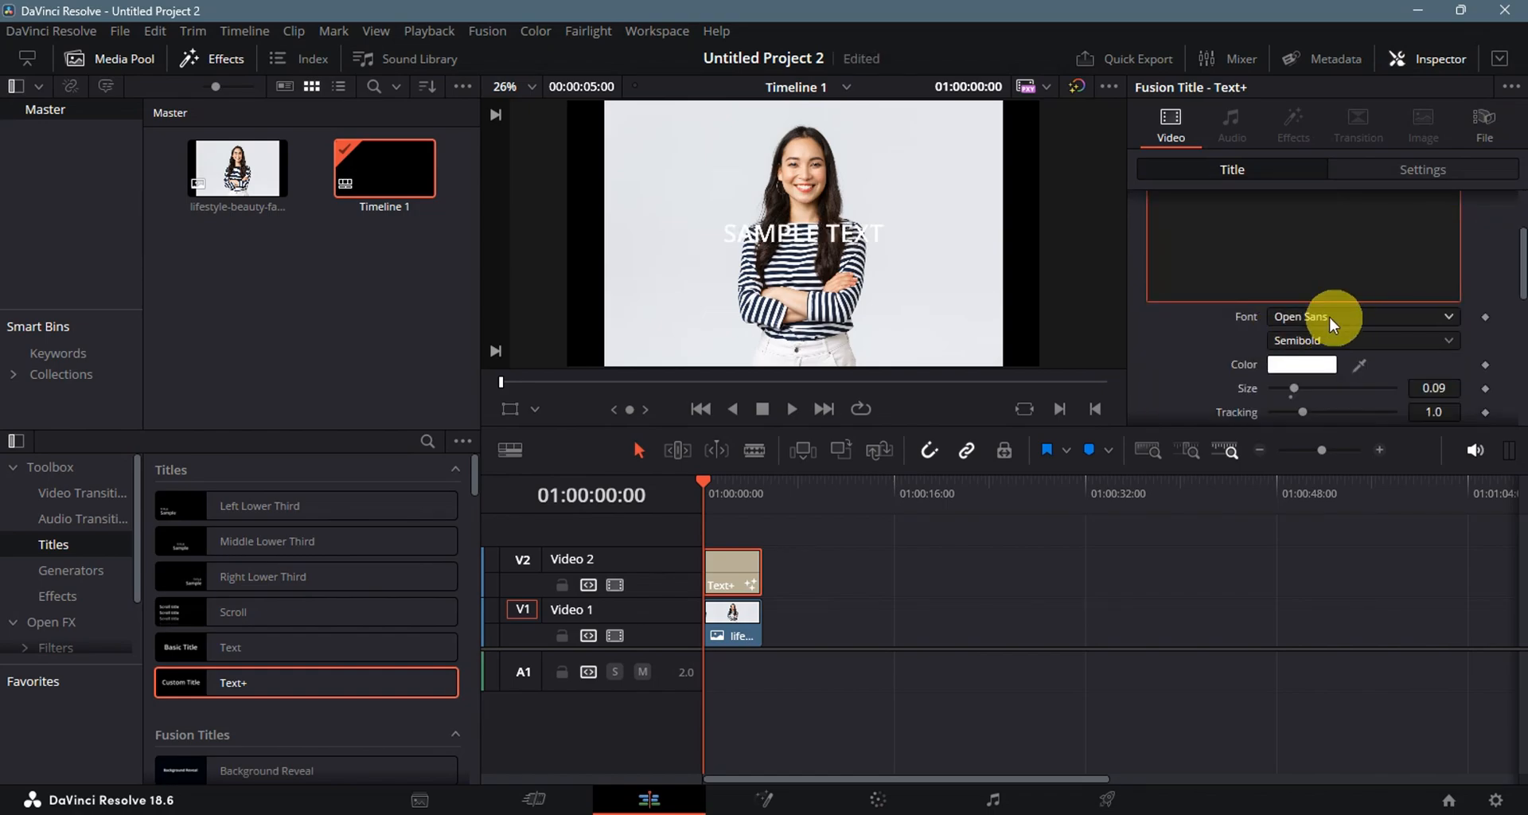
pyautogui.click(1329, 317)
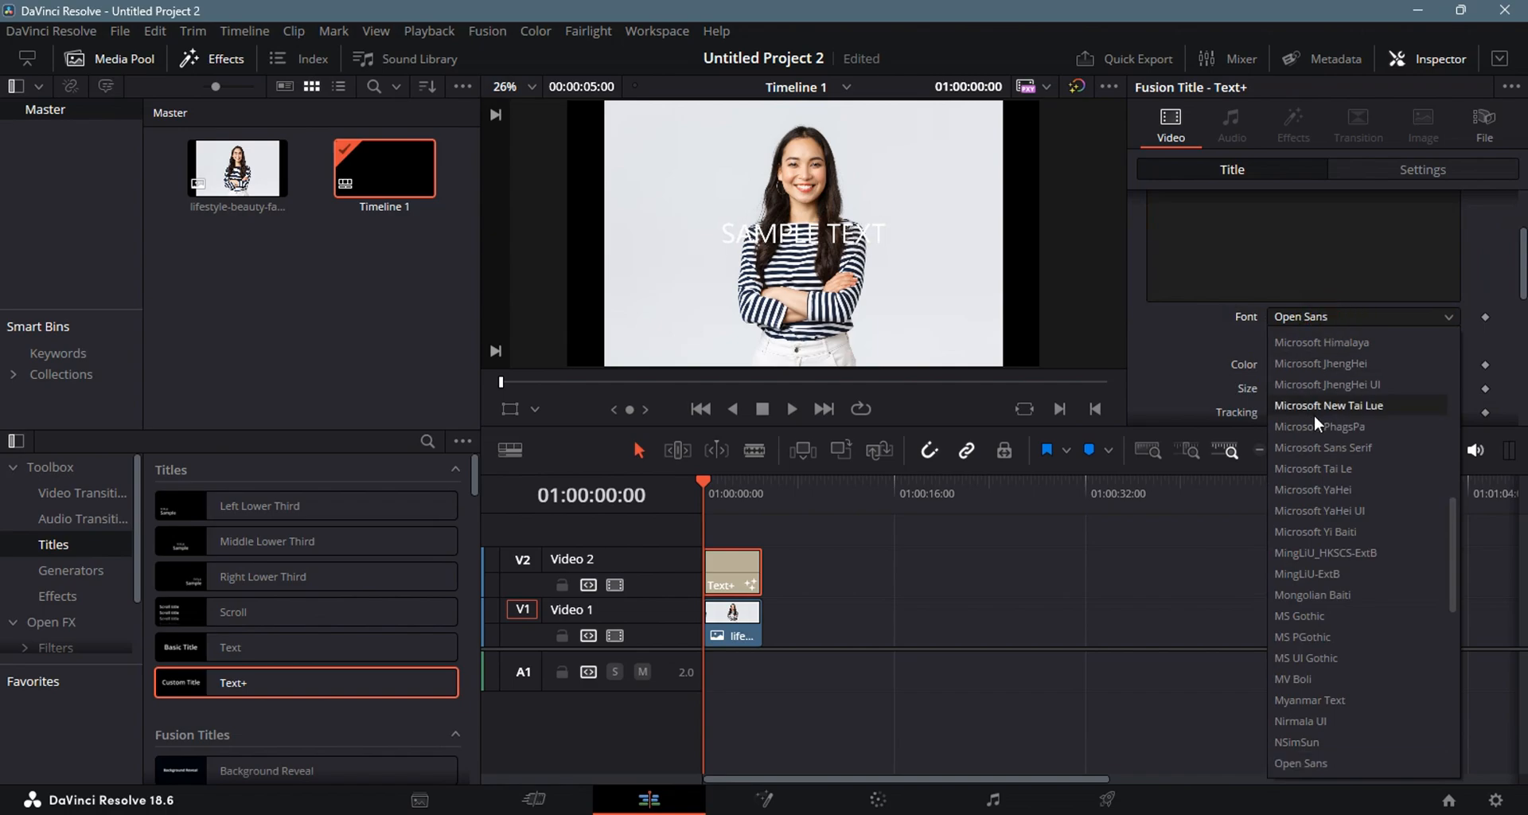
pyautogui.click(1328, 468)
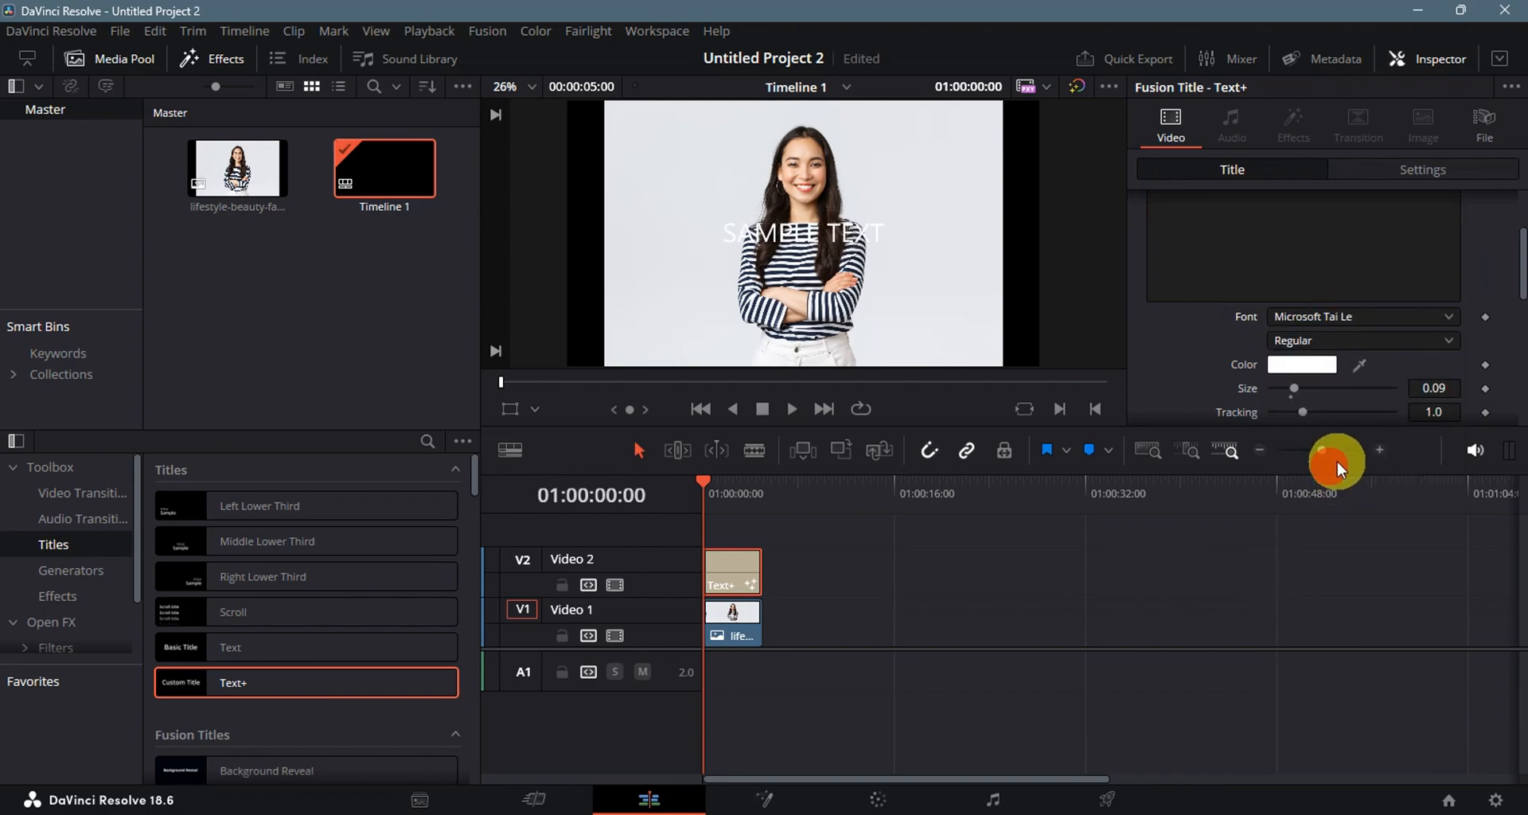
pyautogui.click(1329, 364)
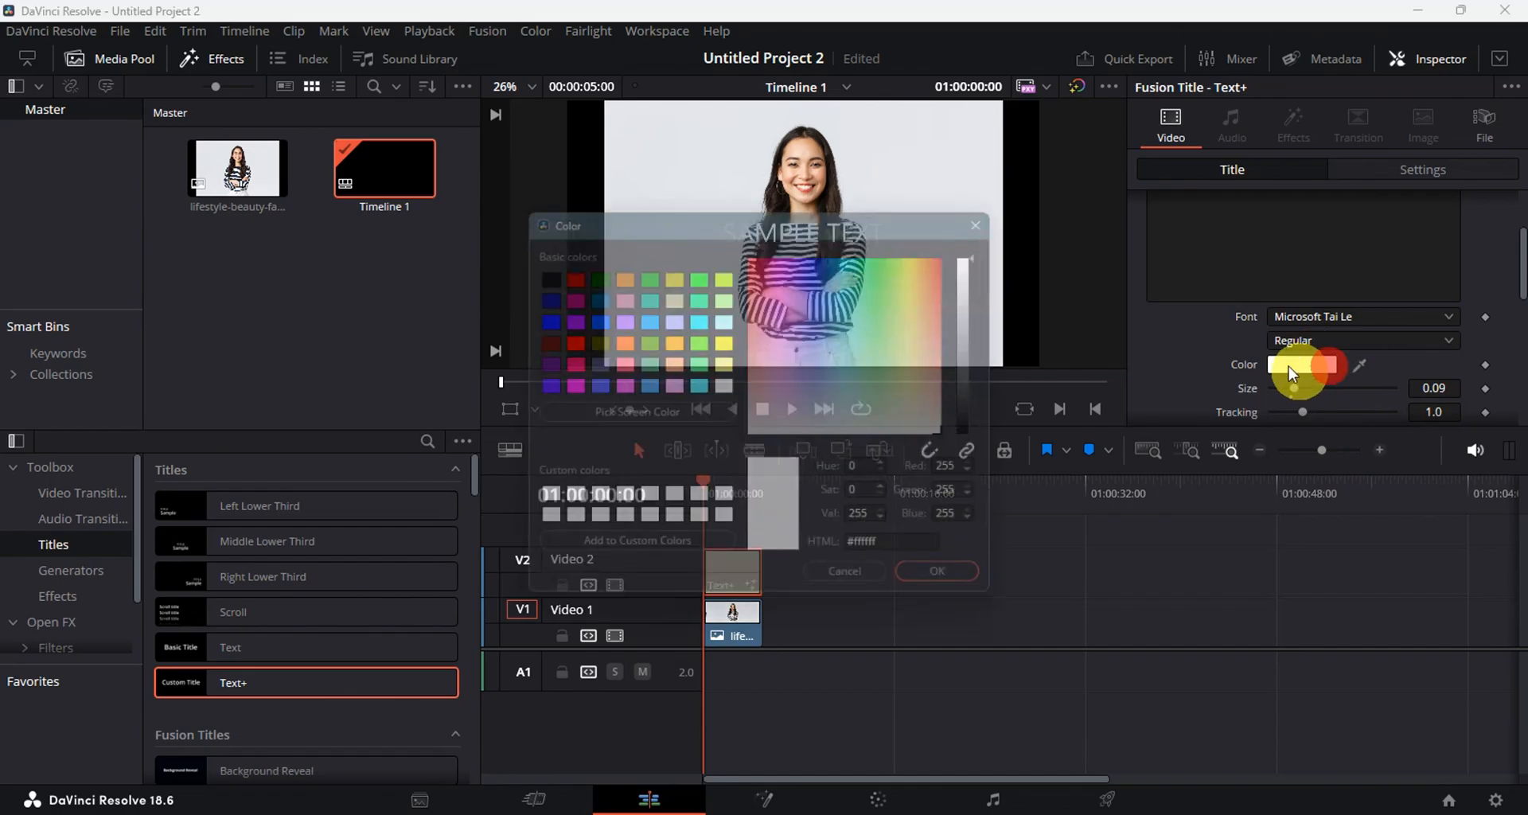
pyautogui.click(565, 271)
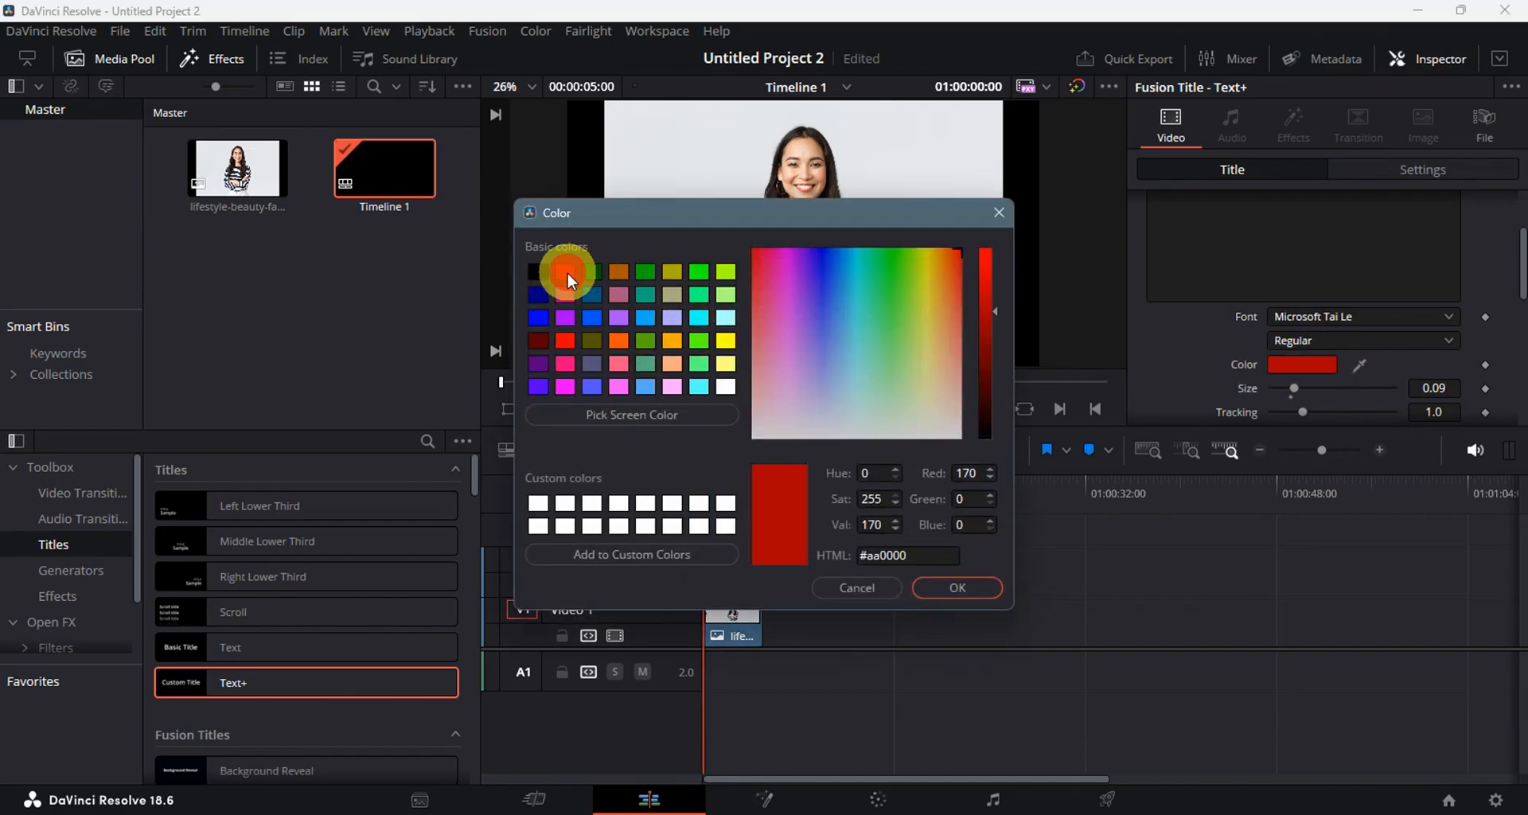
pyautogui.click(974, 591)
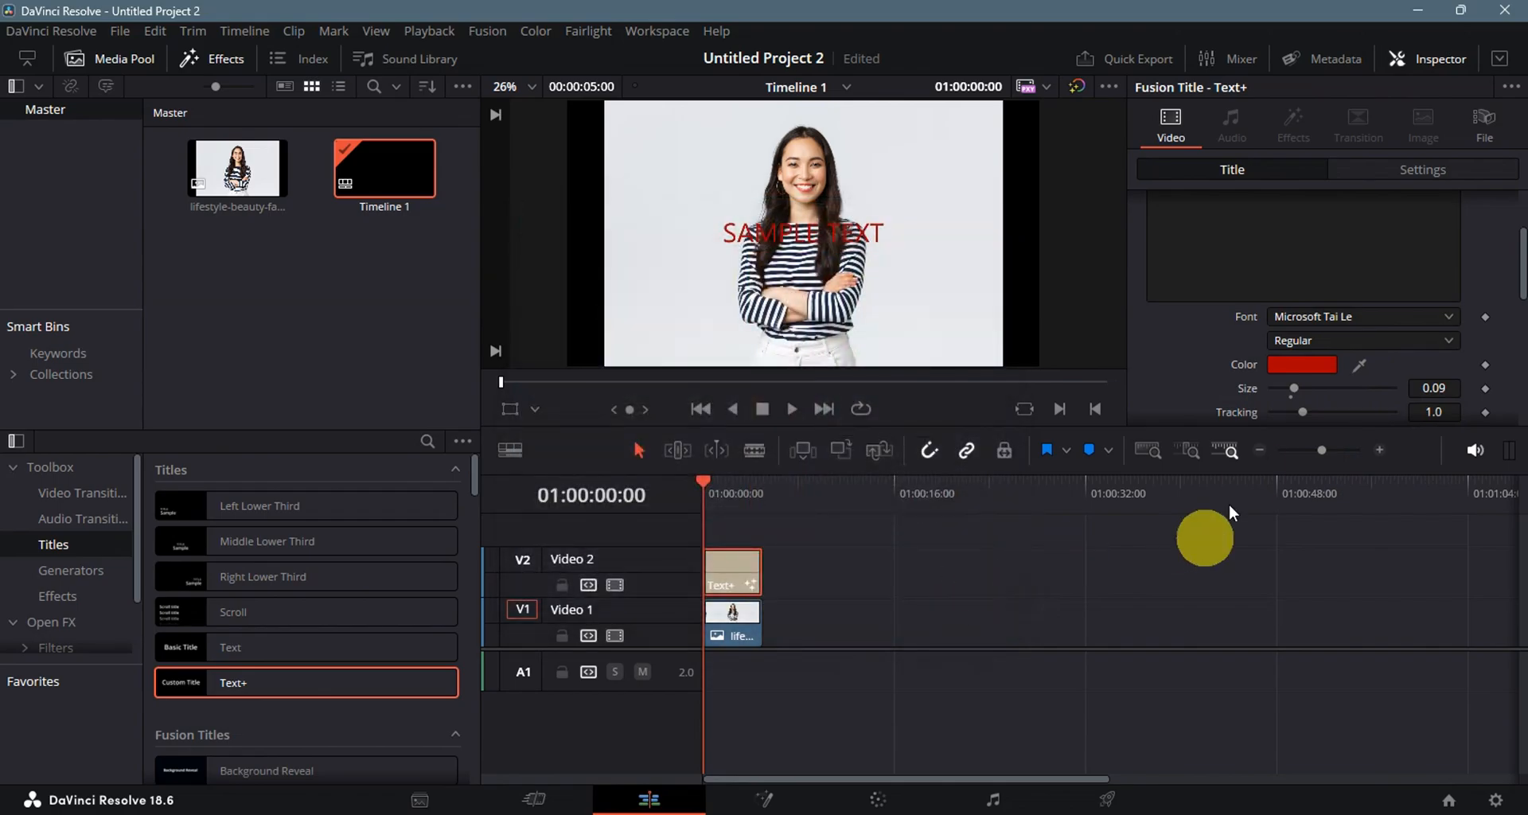
# Keyframe the title's size from 0.09 at 01:00:00:00 to 0.2244 at 01:00:02:24
pyautogui.scroll(-1, 1363, 309)
pyautogui.scroll(-1, 1413, 330)
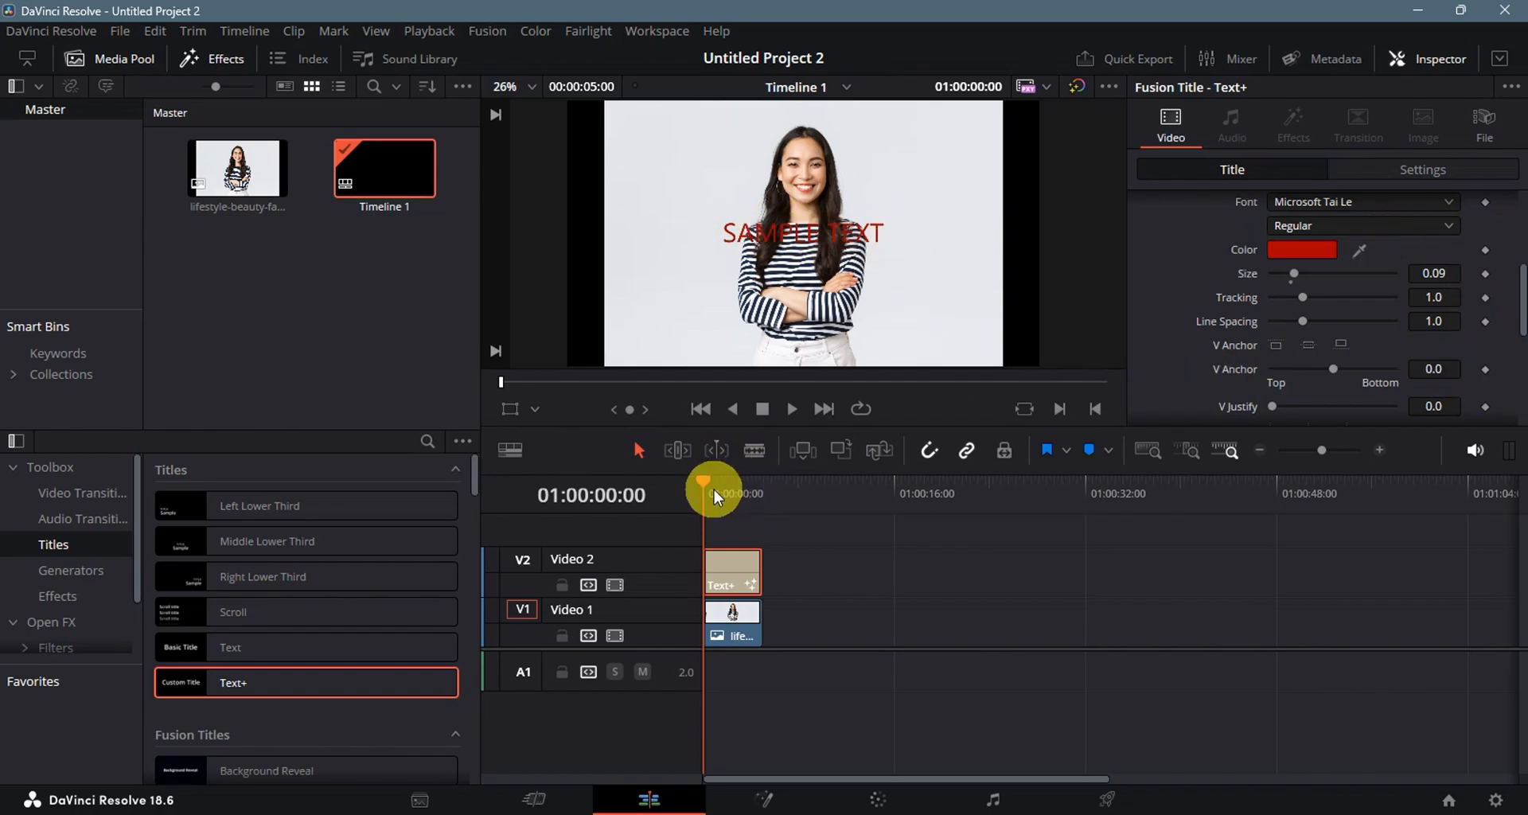
pyautogui.click(1484, 276)
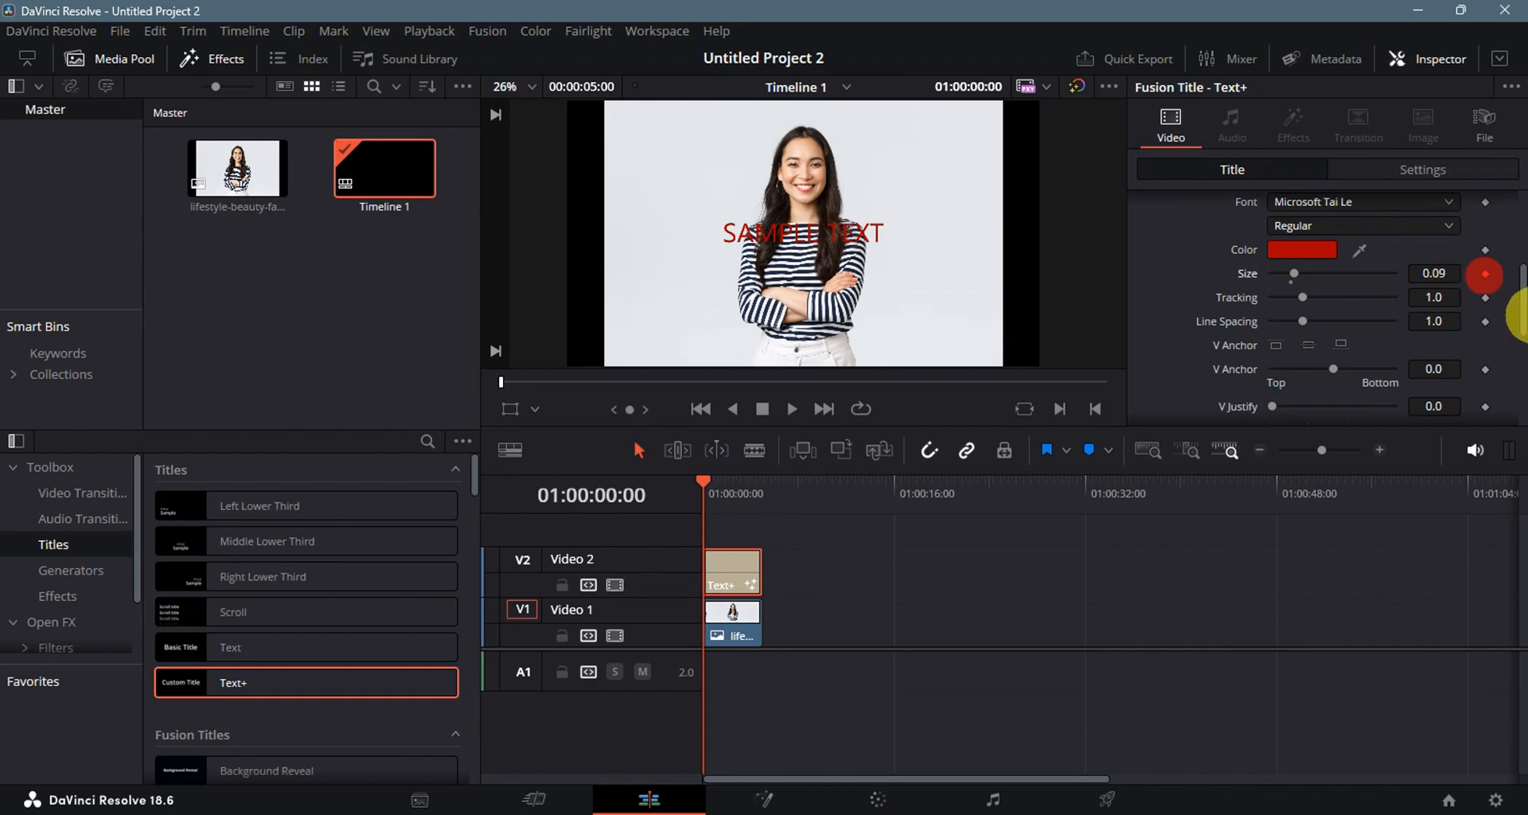
pyautogui.moveTo(706, 484); pyautogui.dragTo(738, 489)
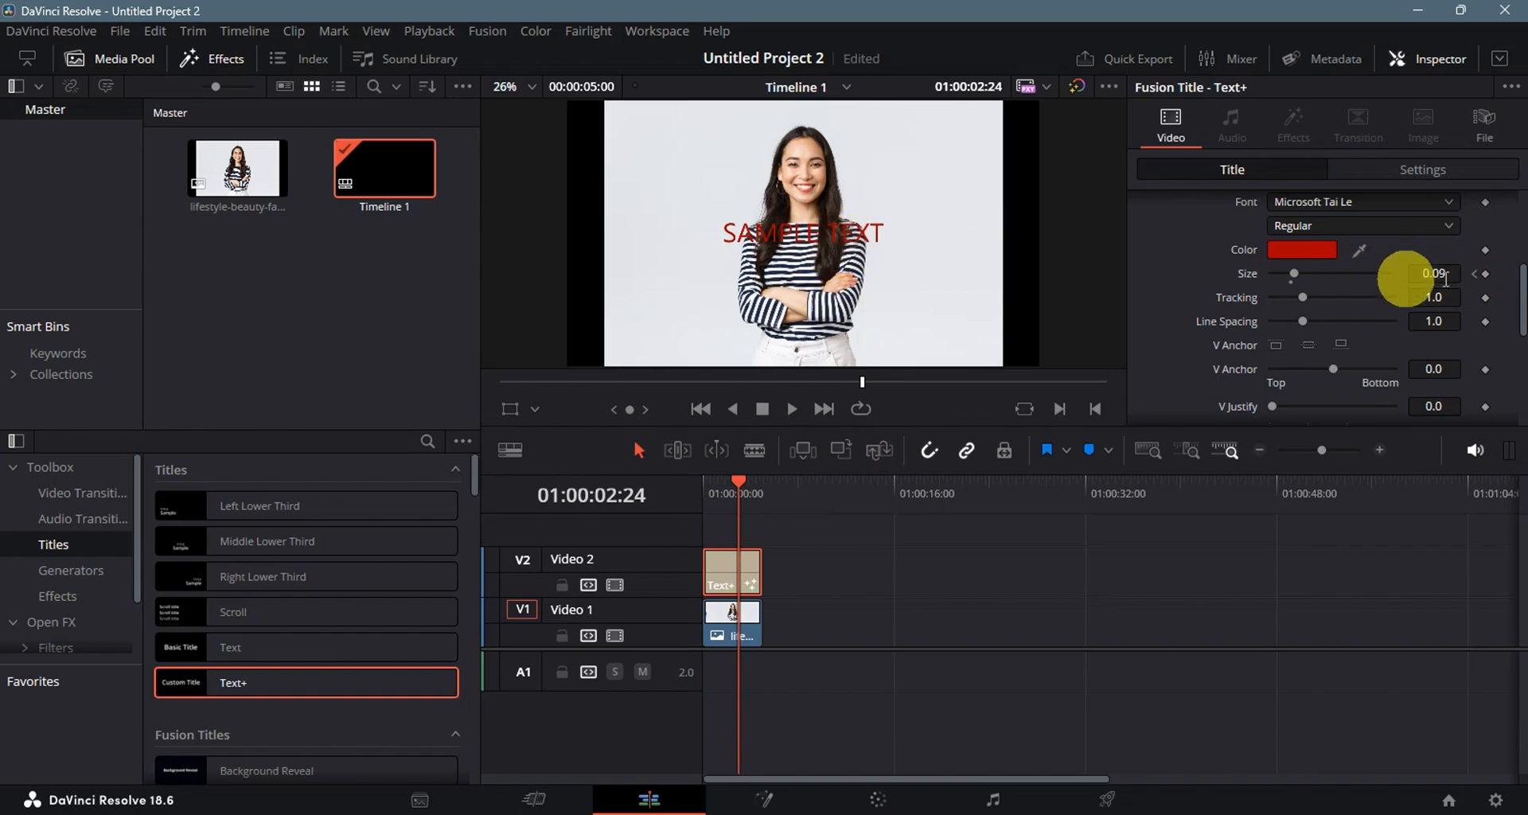
pyautogui.click(1486, 273)
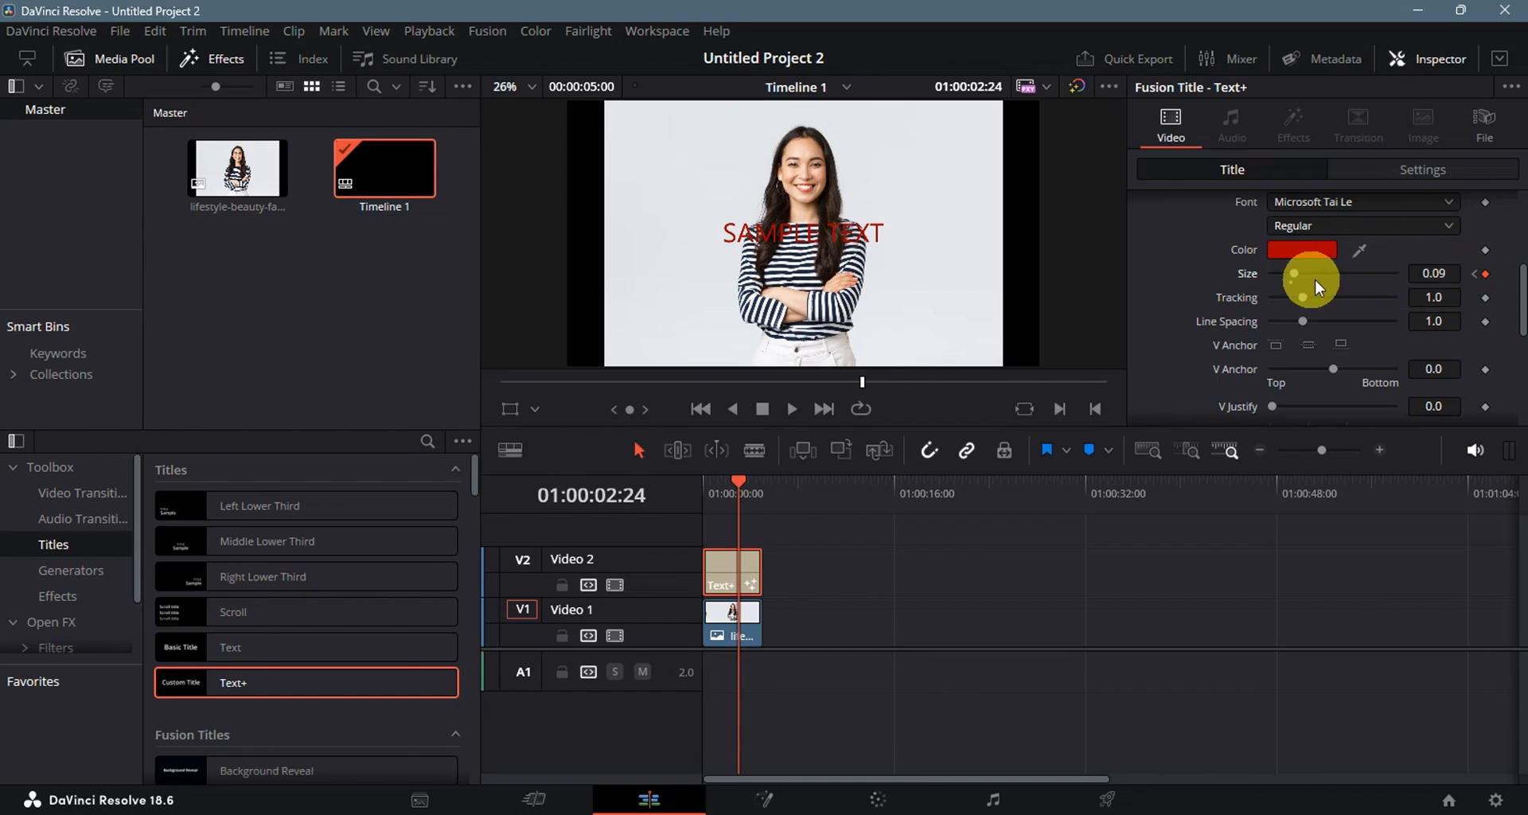
pyautogui.moveTo(1300, 275); pyautogui.dragTo(1330, 275)
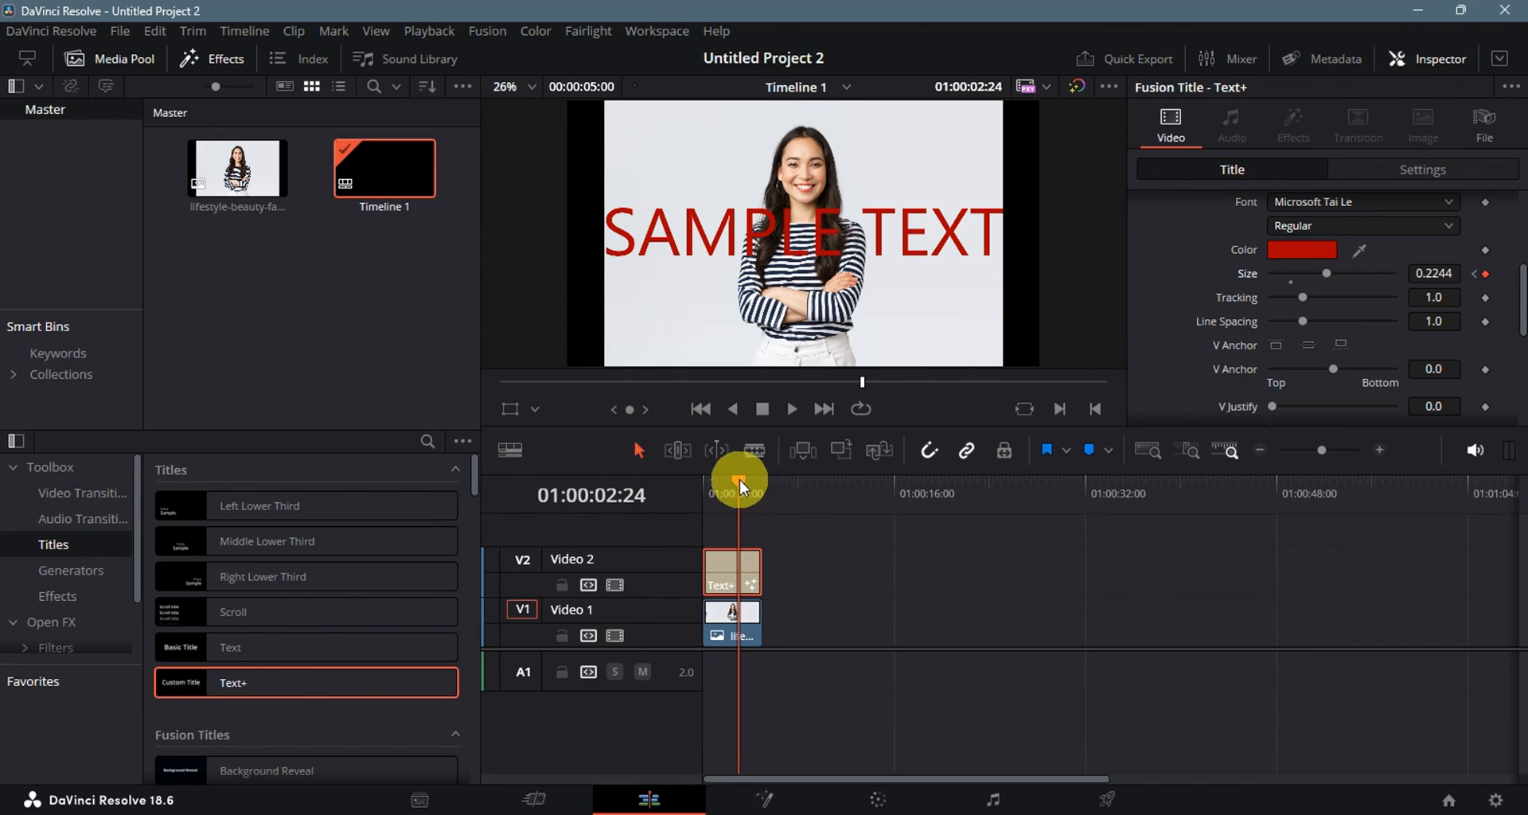
# Play the timeline from the beginning to preview the title's size animation
pyautogui.moveTo(738, 479); pyautogui.dragTo(705, 477)
pyautogui.click(788, 409)
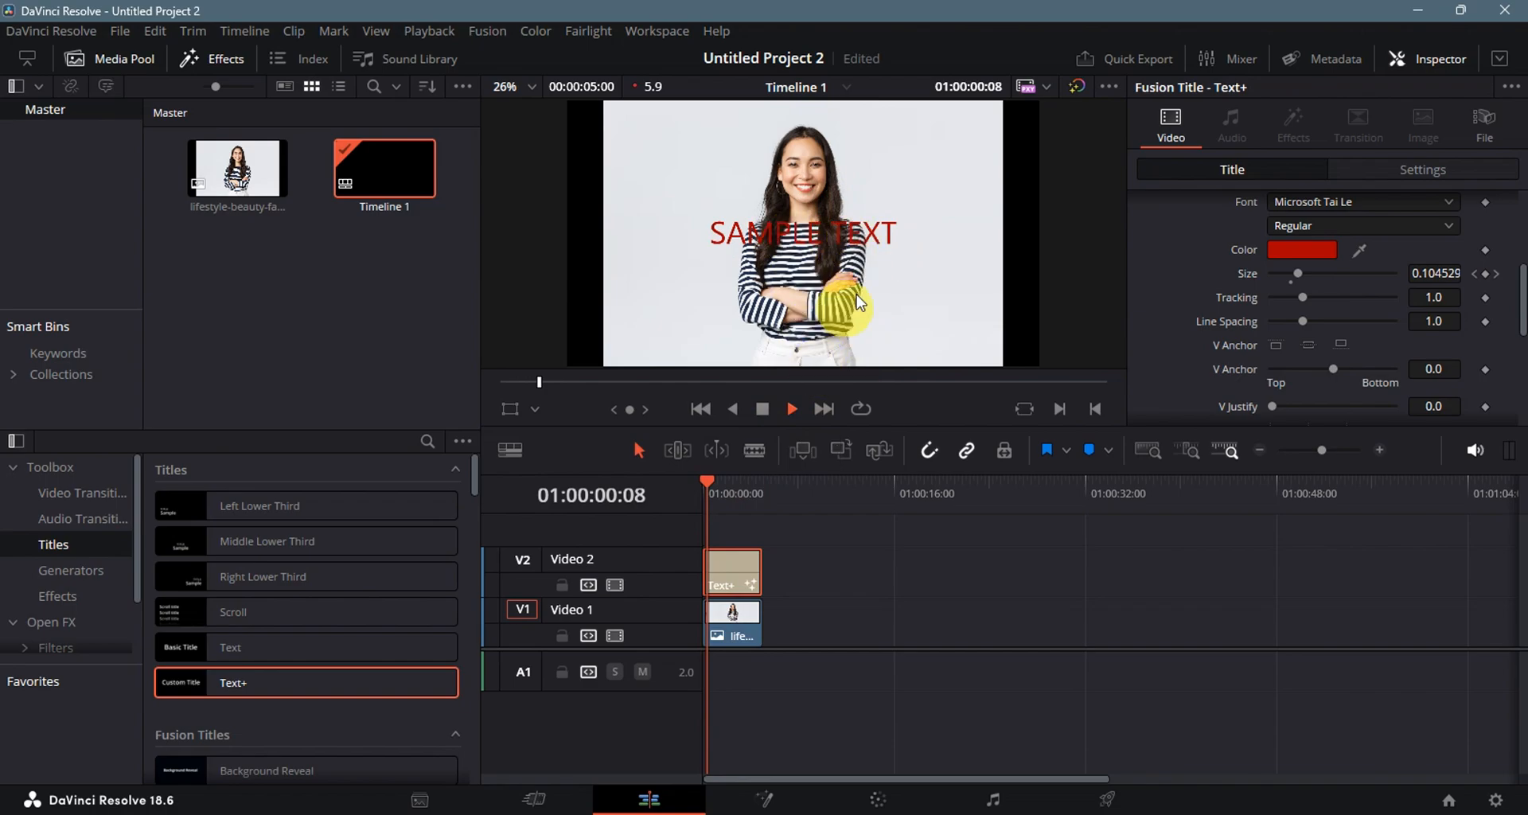
pyautogui.click(824, 408)
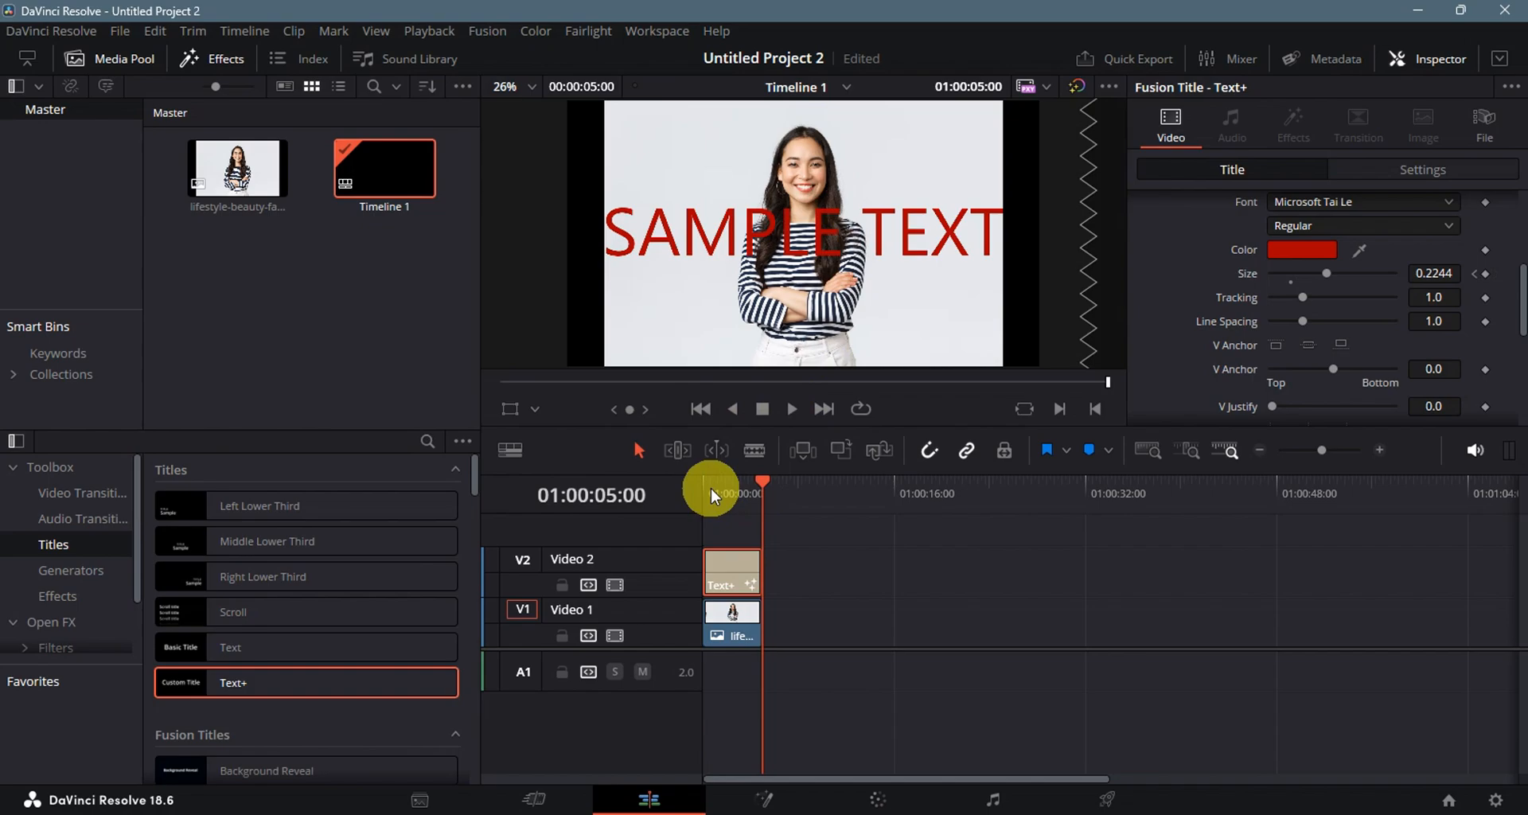
pyautogui.click(710, 488)
pyautogui.click(799, 408)
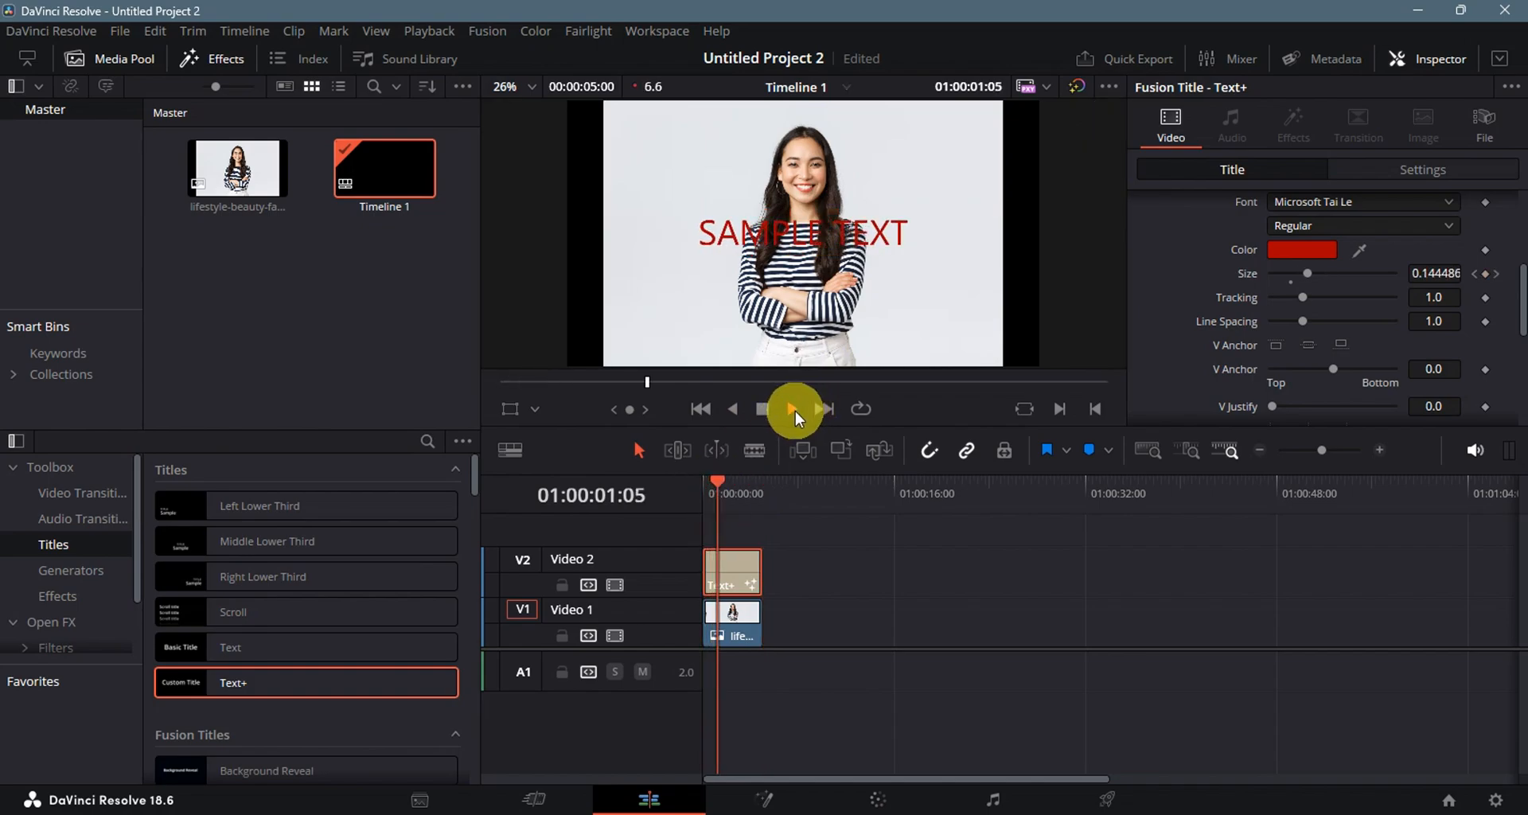
pyautogui.click(792, 410)
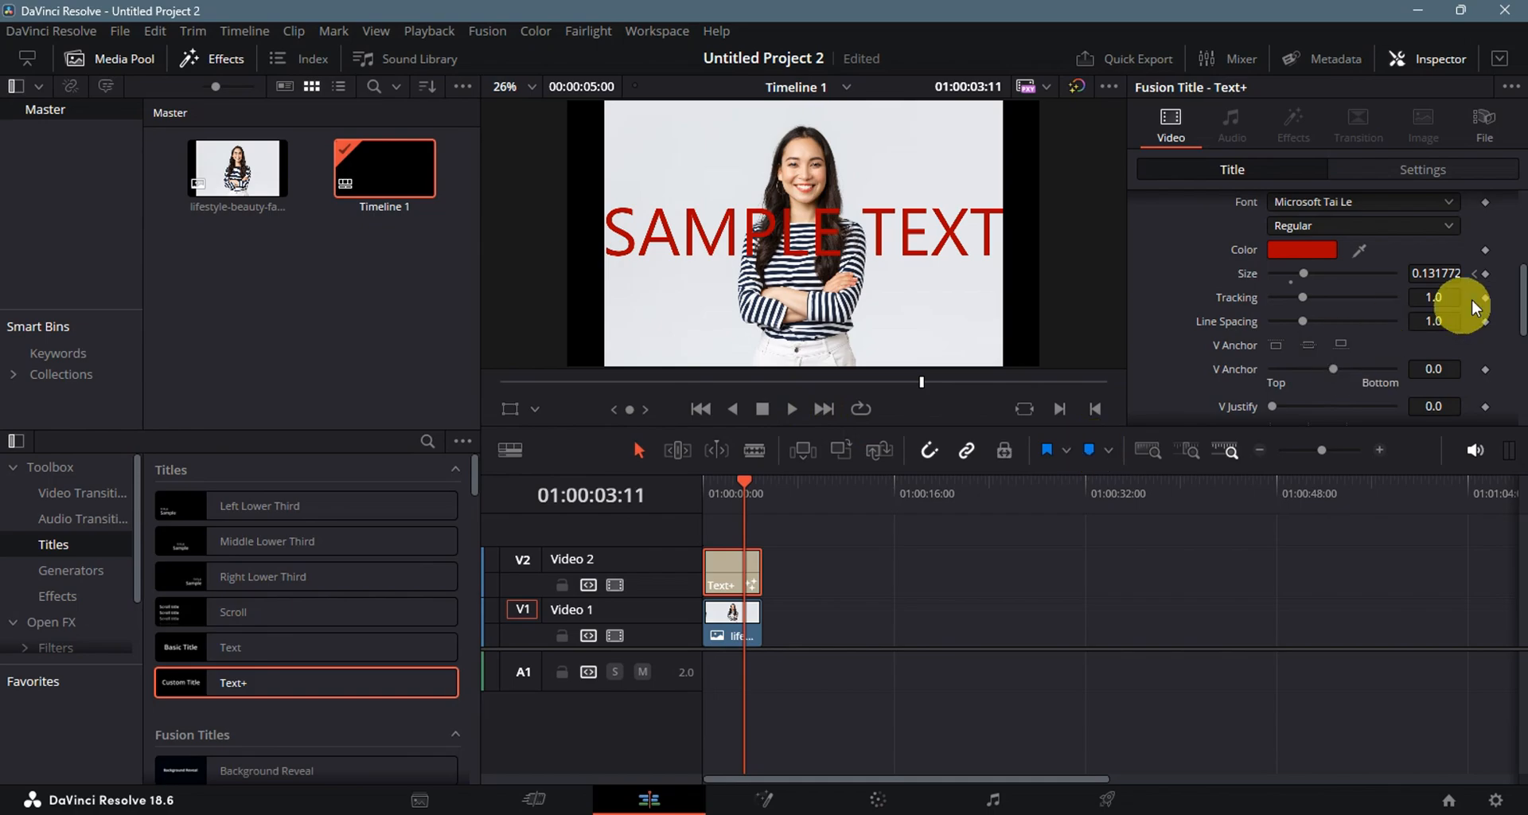
# Undo the title's size animation, including its keyframes
pyautogui.hotkey('ctrl', 'z')
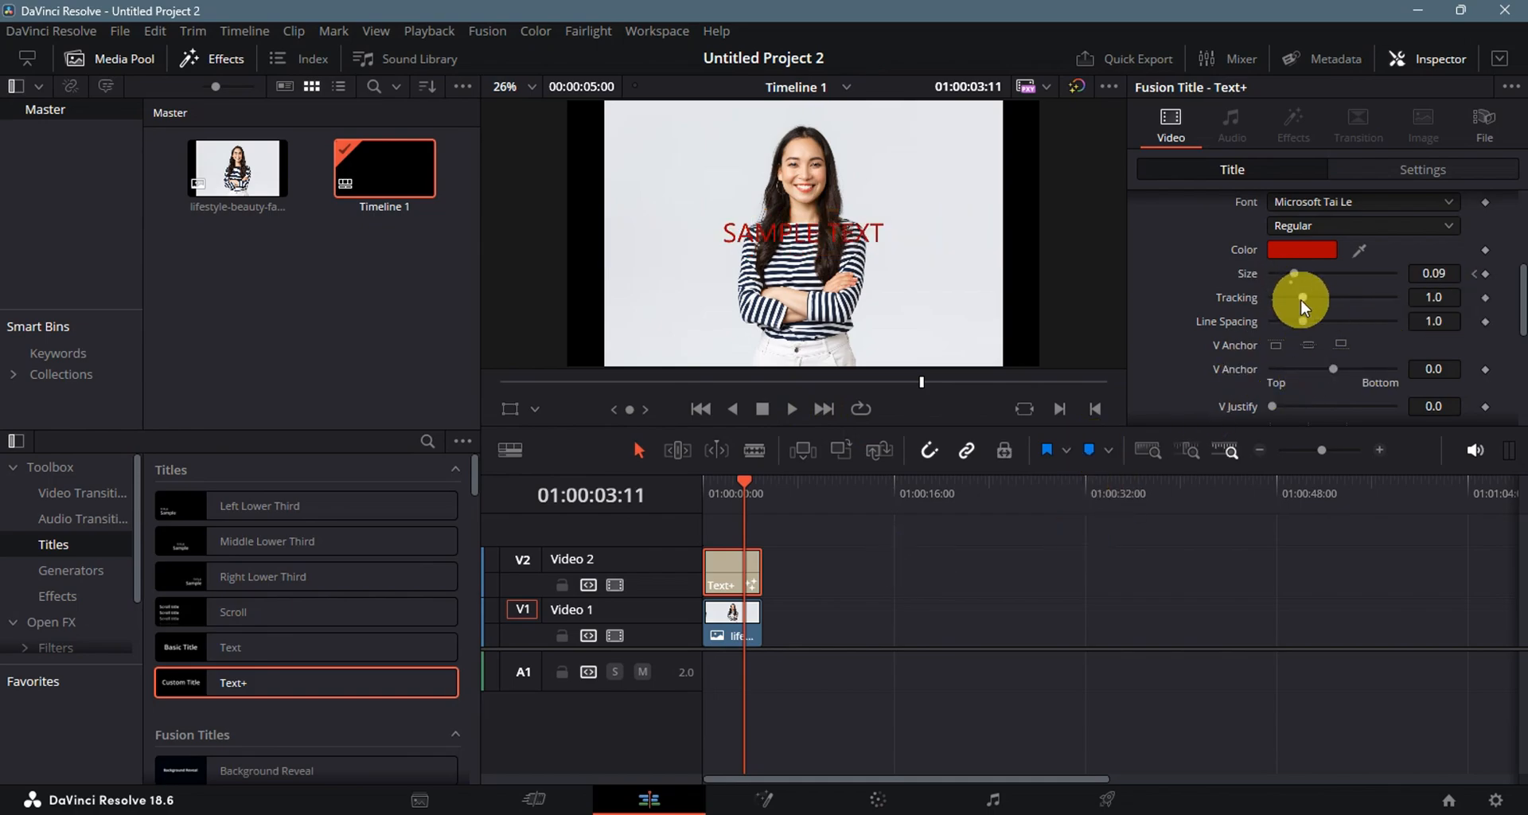
# Keyframe the title's tracking from 1.0 at 01:00:00:00 to 1.417 at 01:00:02:16
pyautogui.moveTo(752, 480); pyautogui.dragTo(704, 485)
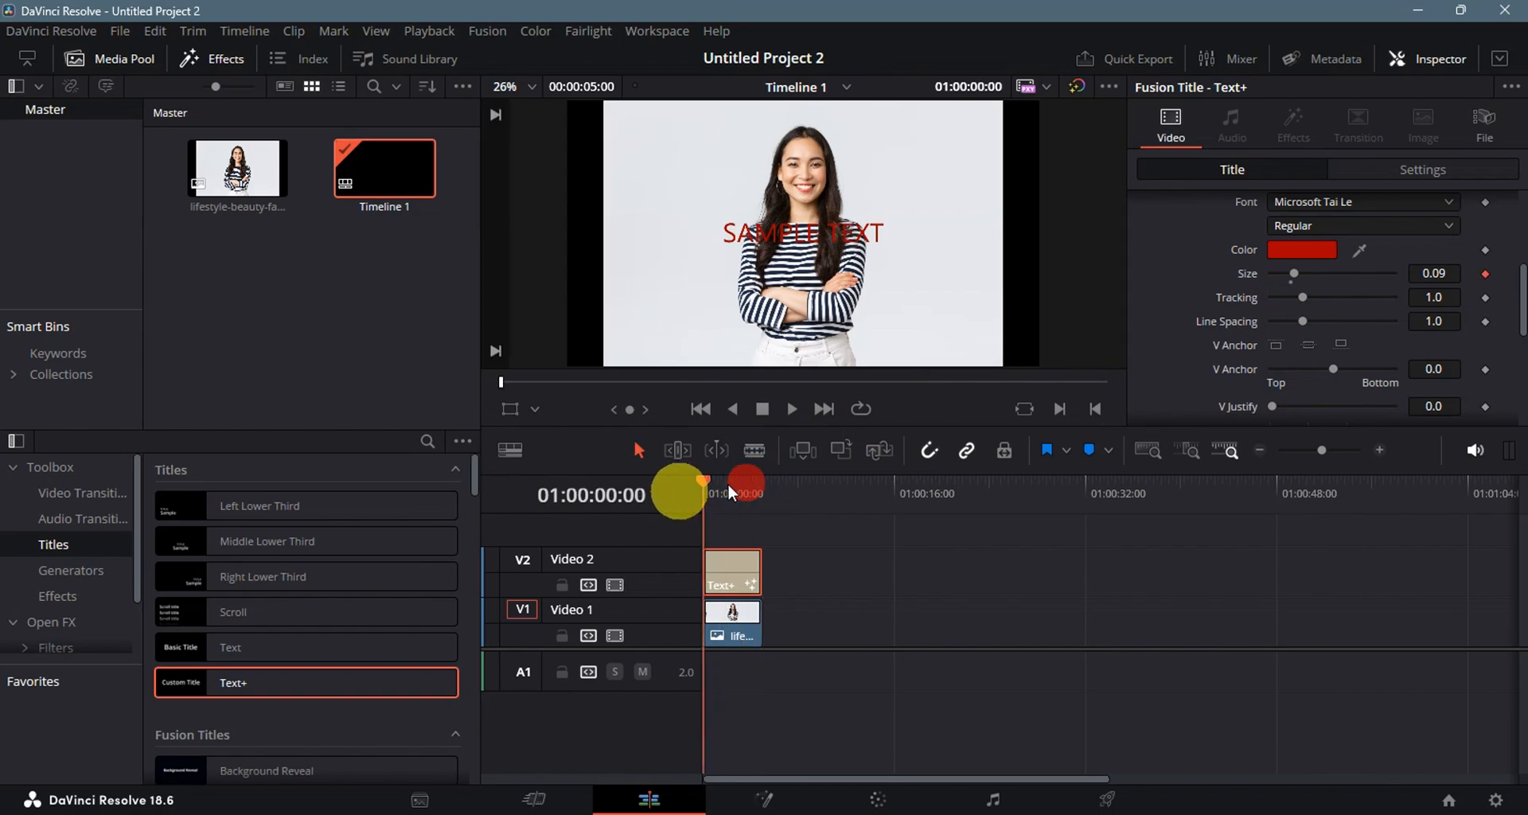
pyautogui.click(1485, 298)
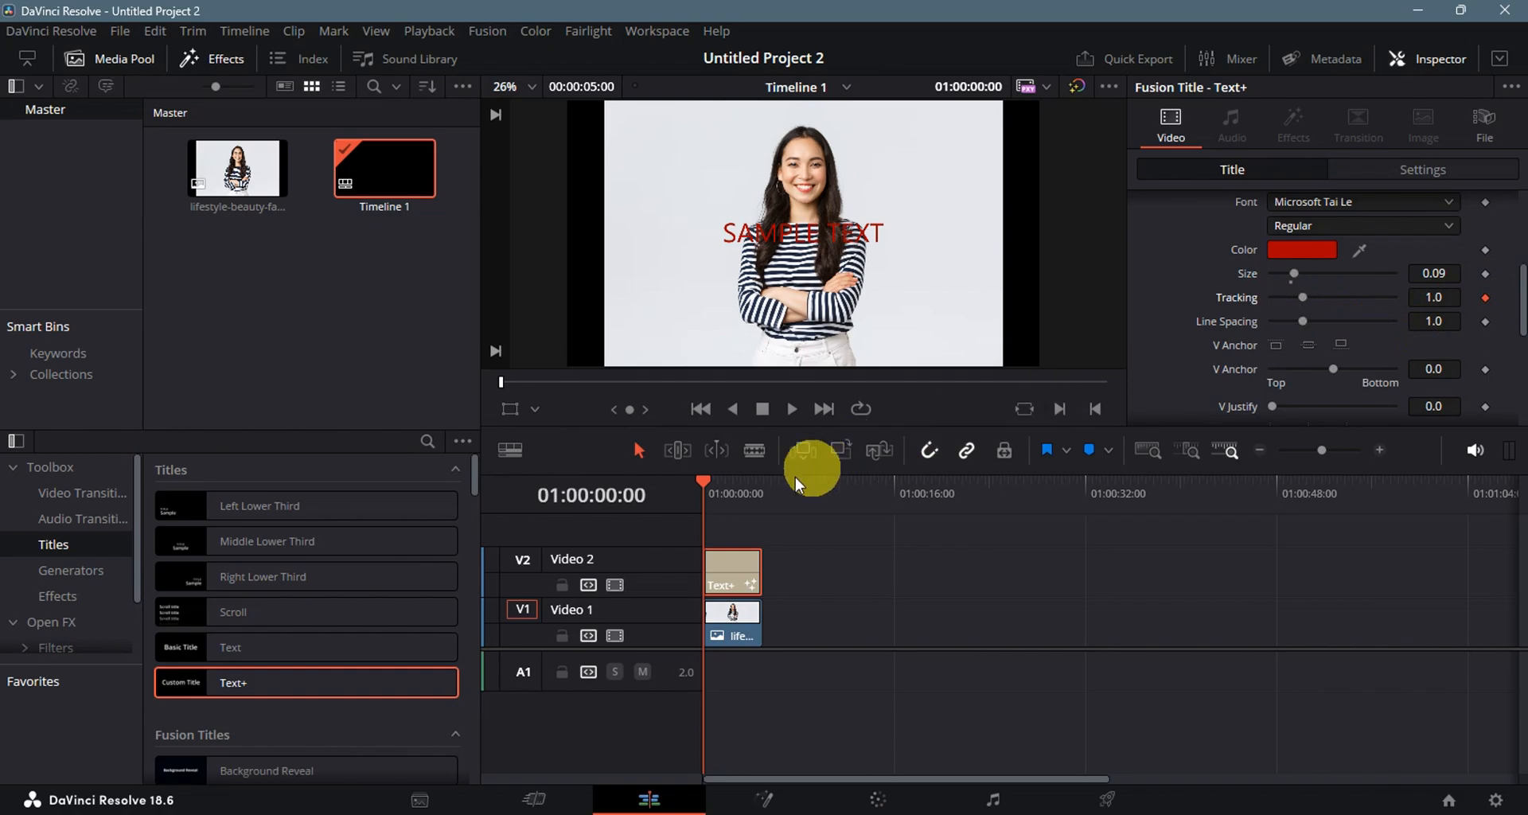
pyautogui.click(734, 489)
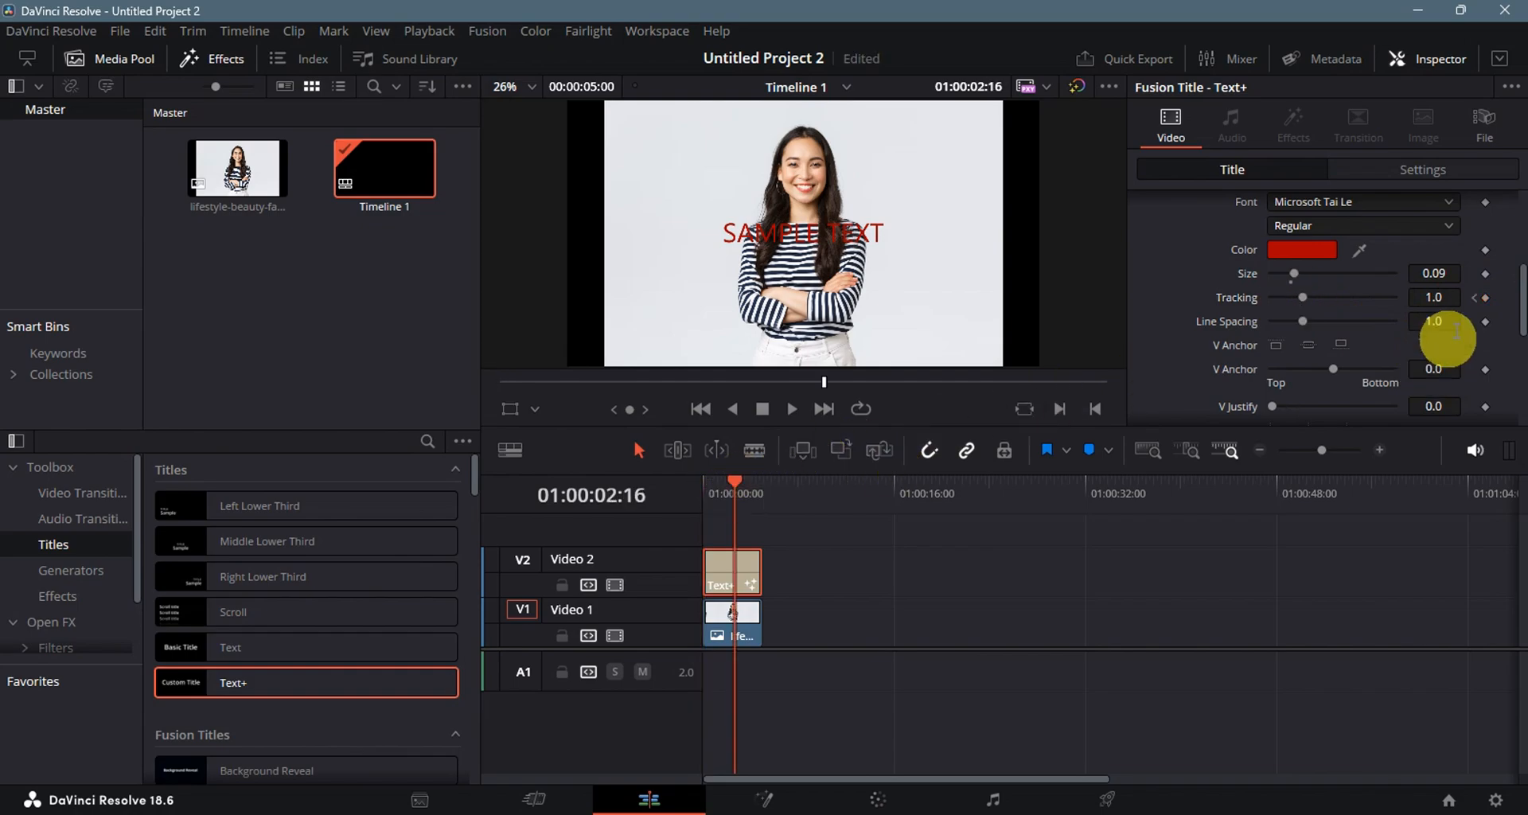
pyautogui.click(1485, 298)
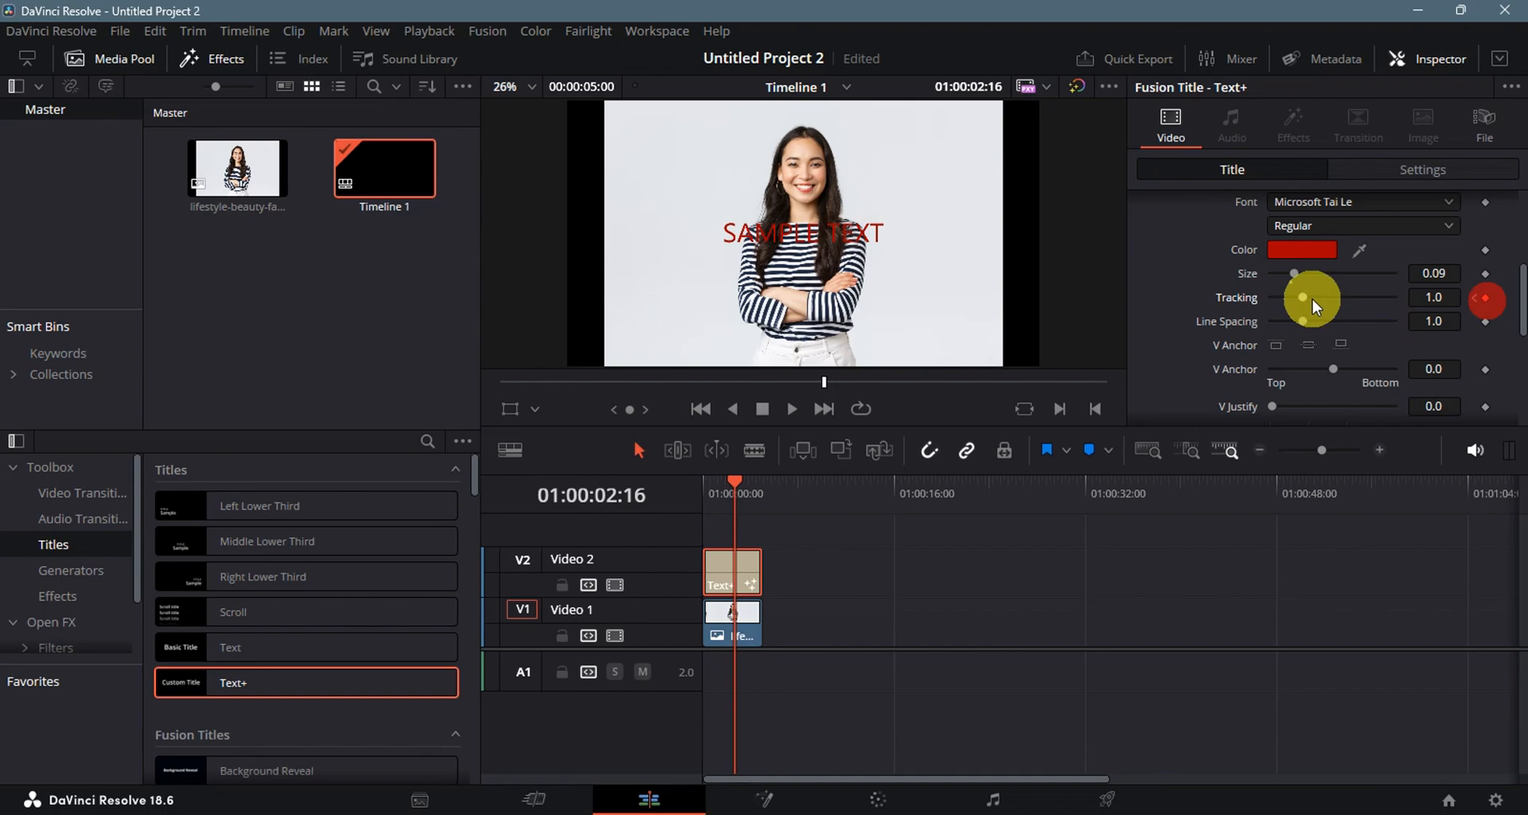
pyautogui.moveTo(1310, 298); pyautogui.dragTo(1322, 301)
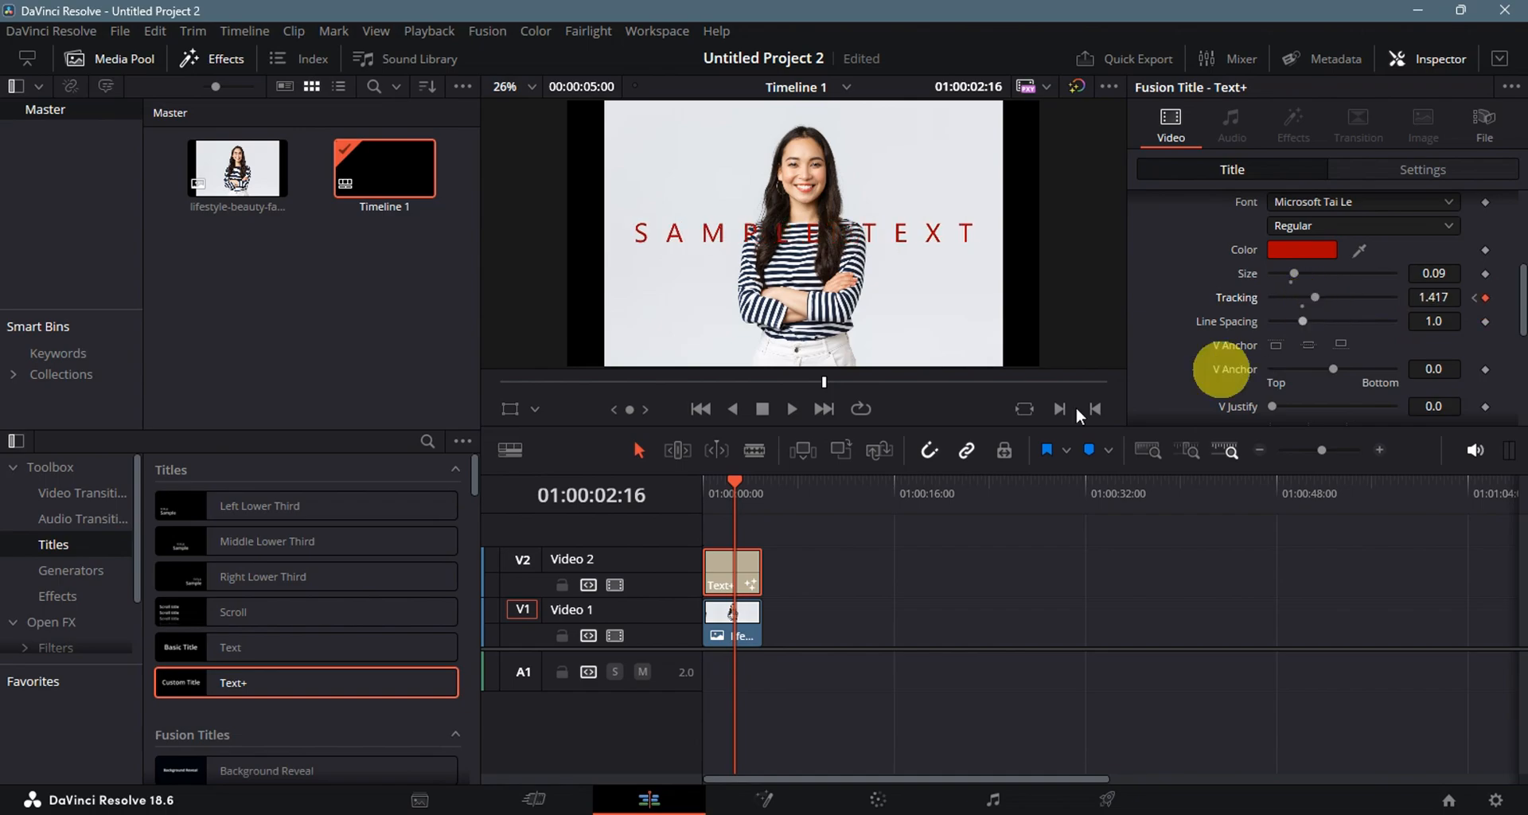
# Play the timeline from the beginning to preview the title's tracking animation, and undo its ending tracking change
pyautogui.moveTo(736, 483); pyautogui.dragTo(700, 484)
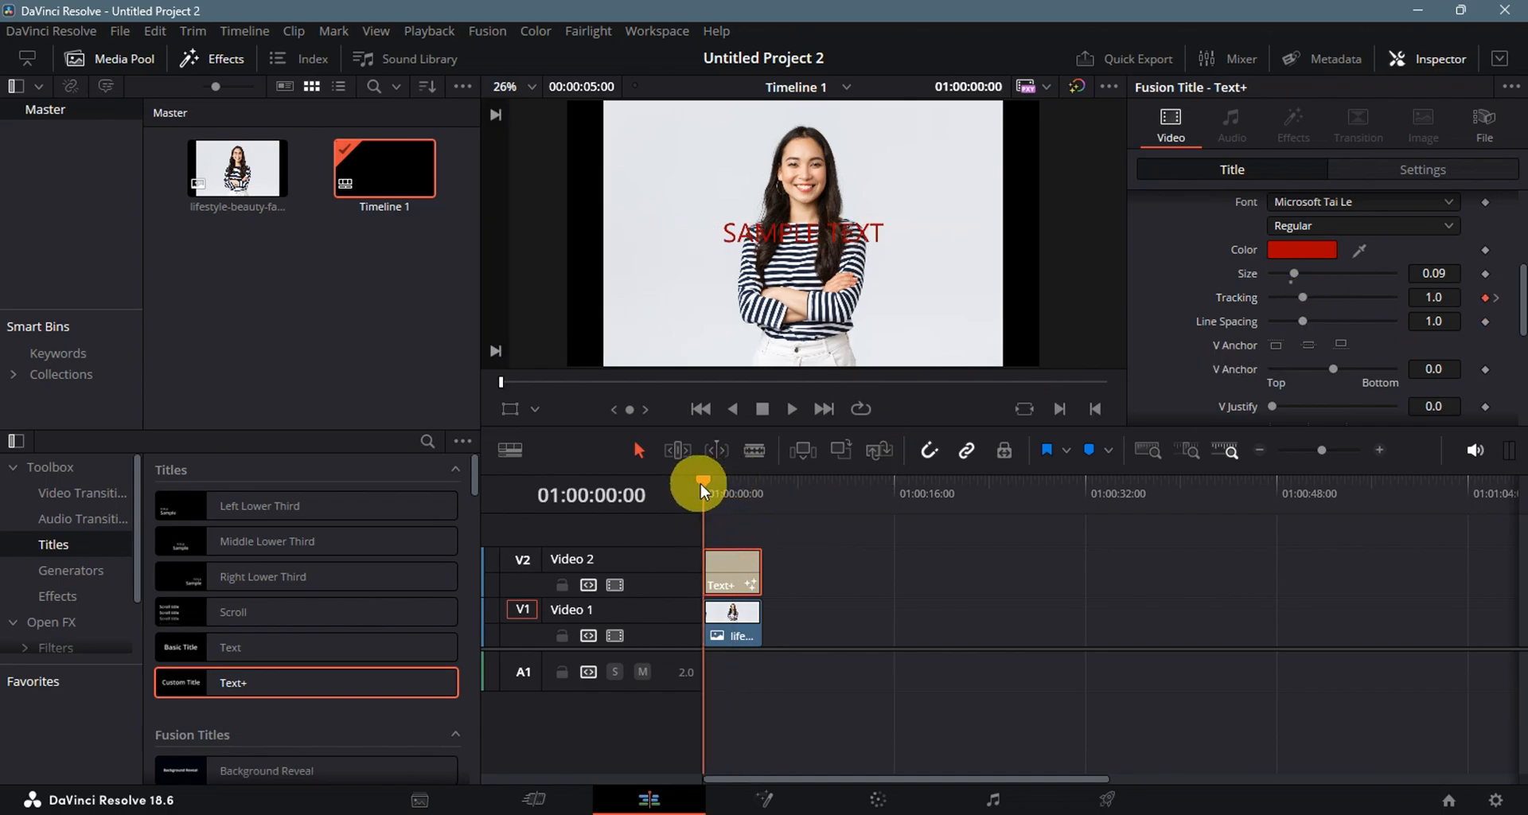
pyautogui.click(793, 409)
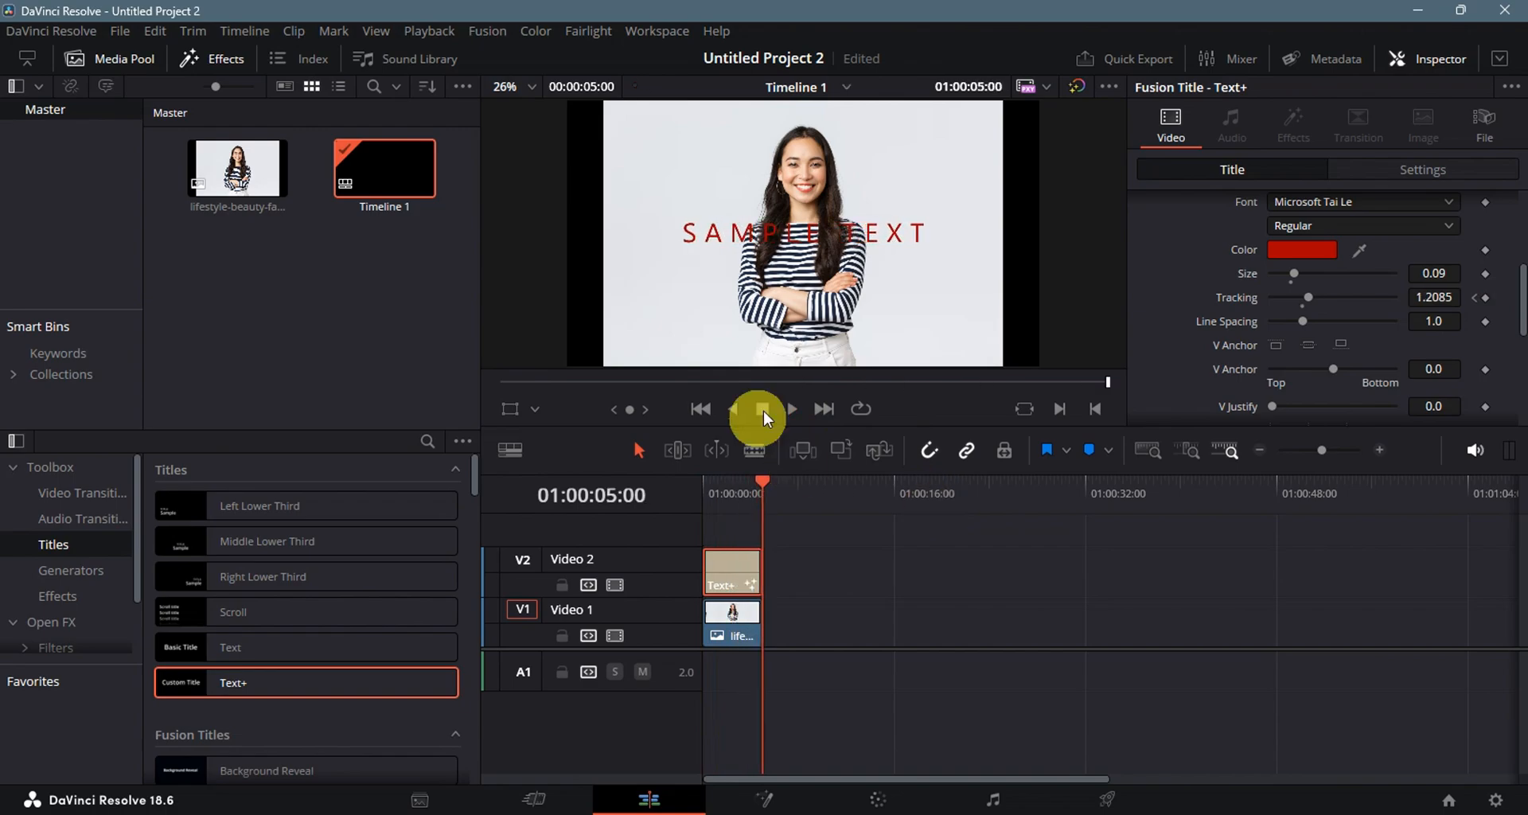
pyautogui.click(762, 503)
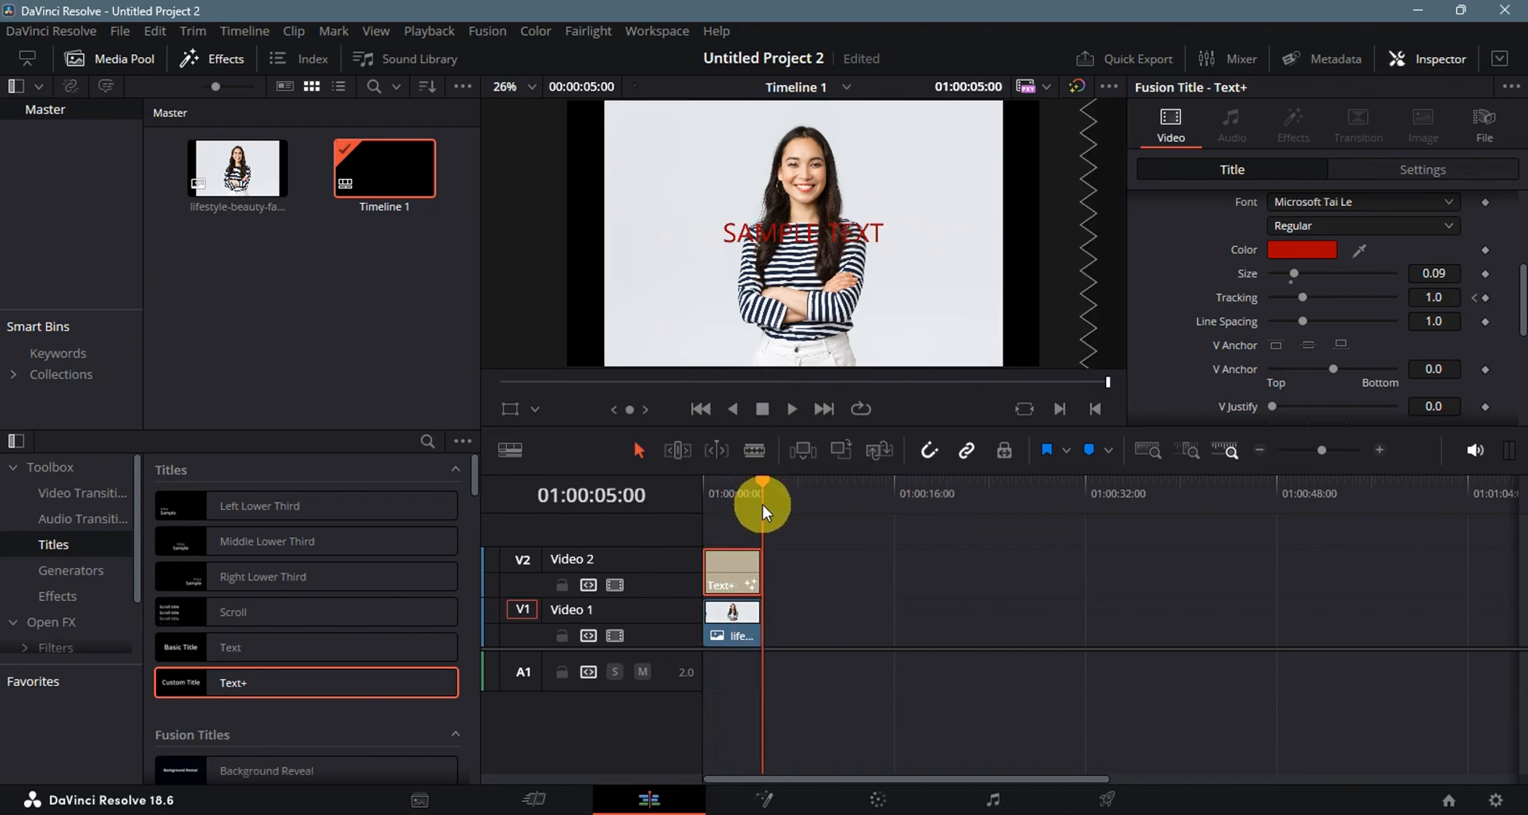
# Keyframe the title's Write On end from 0.0 at 01:00:00:00 to 1.0 at 01:00:03:09
pyautogui.click(699, 488)
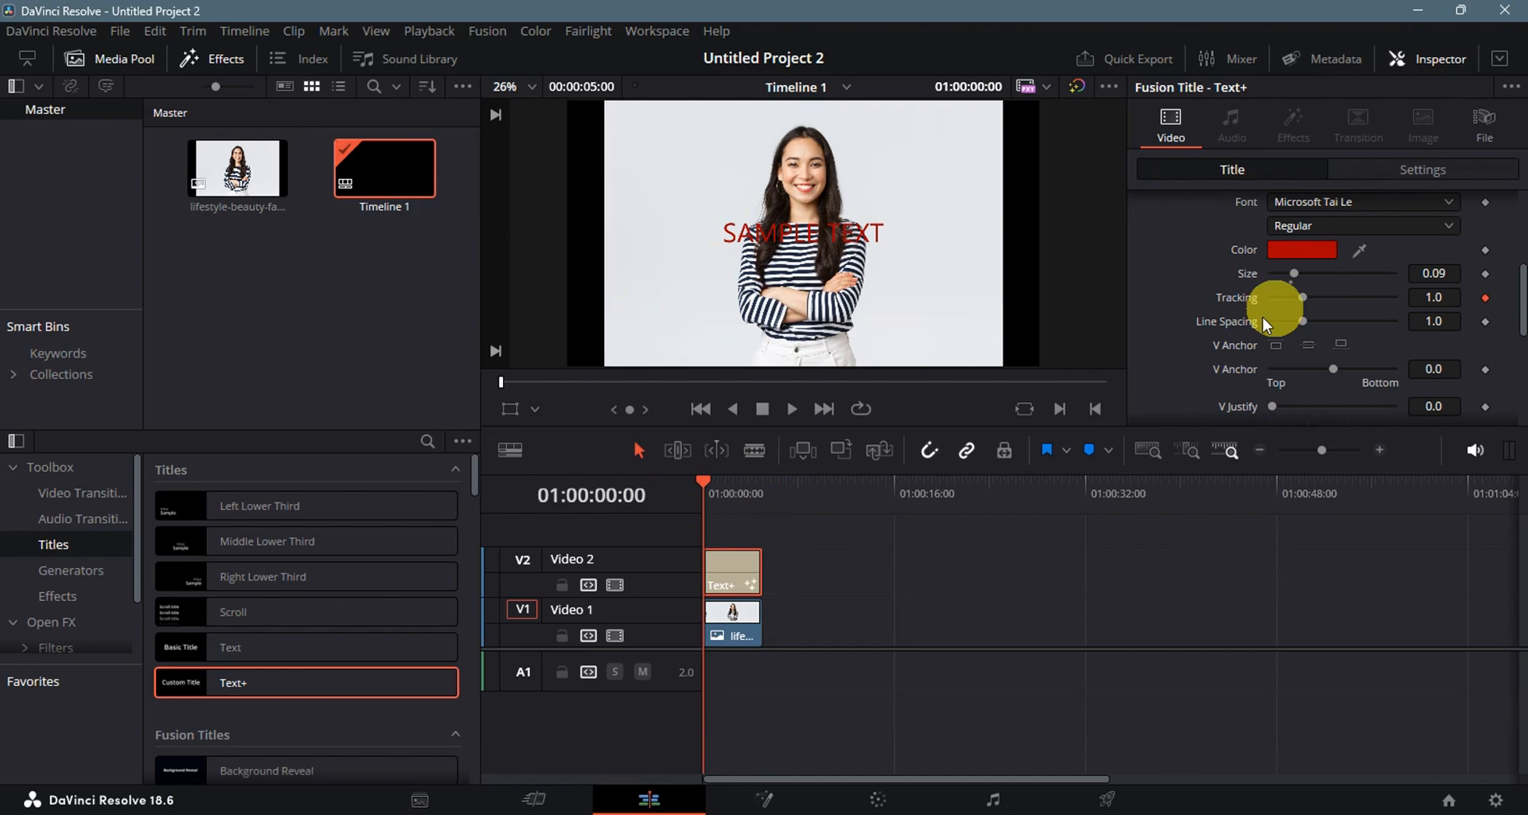
pyautogui.scroll(-2, 1289, 326)
pyautogui.scroll(-6, 1343, 360)
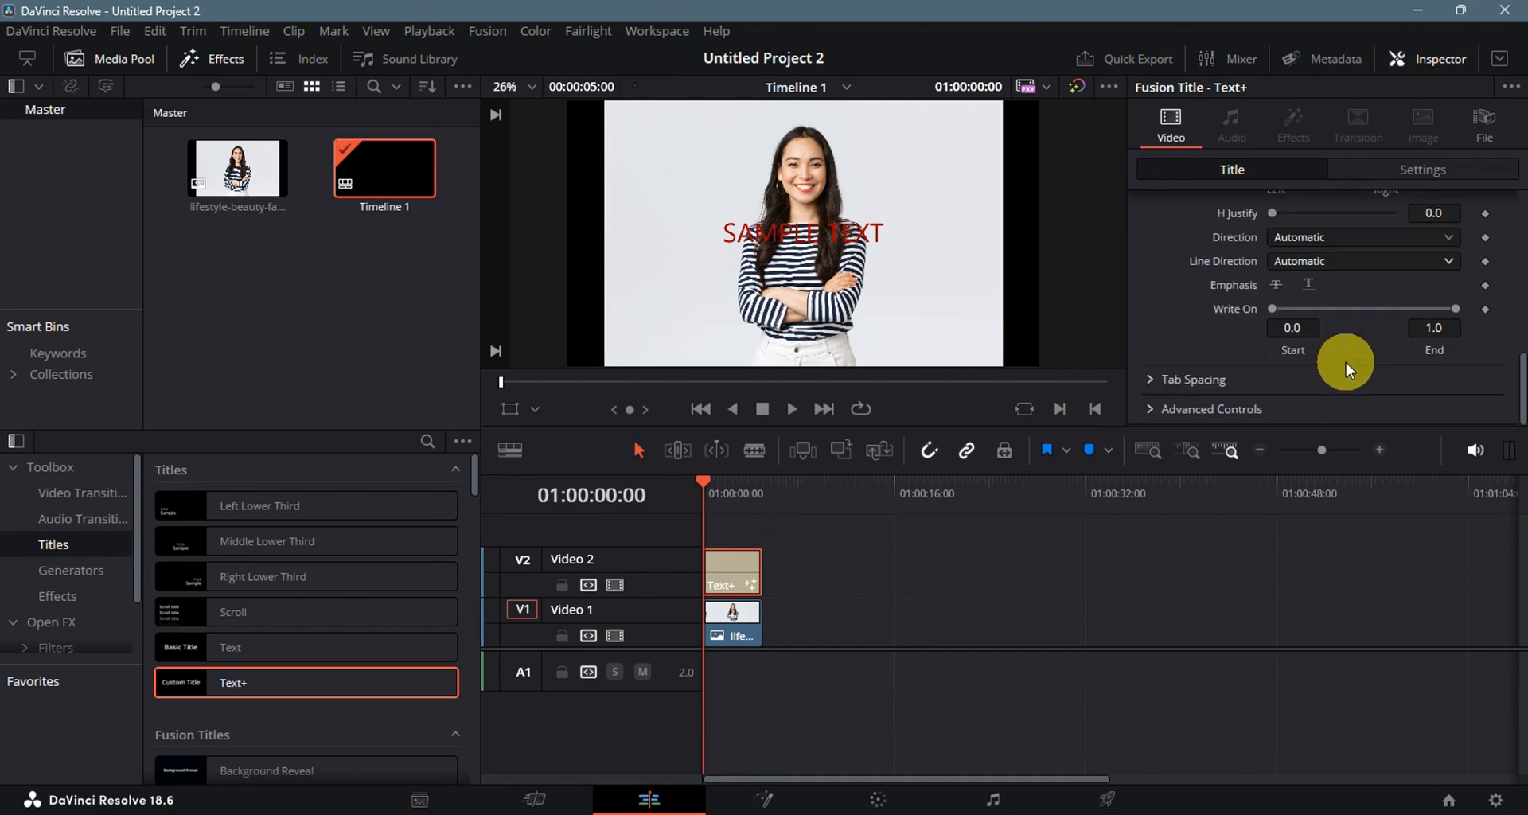
pyautogui.click(1484, 310)
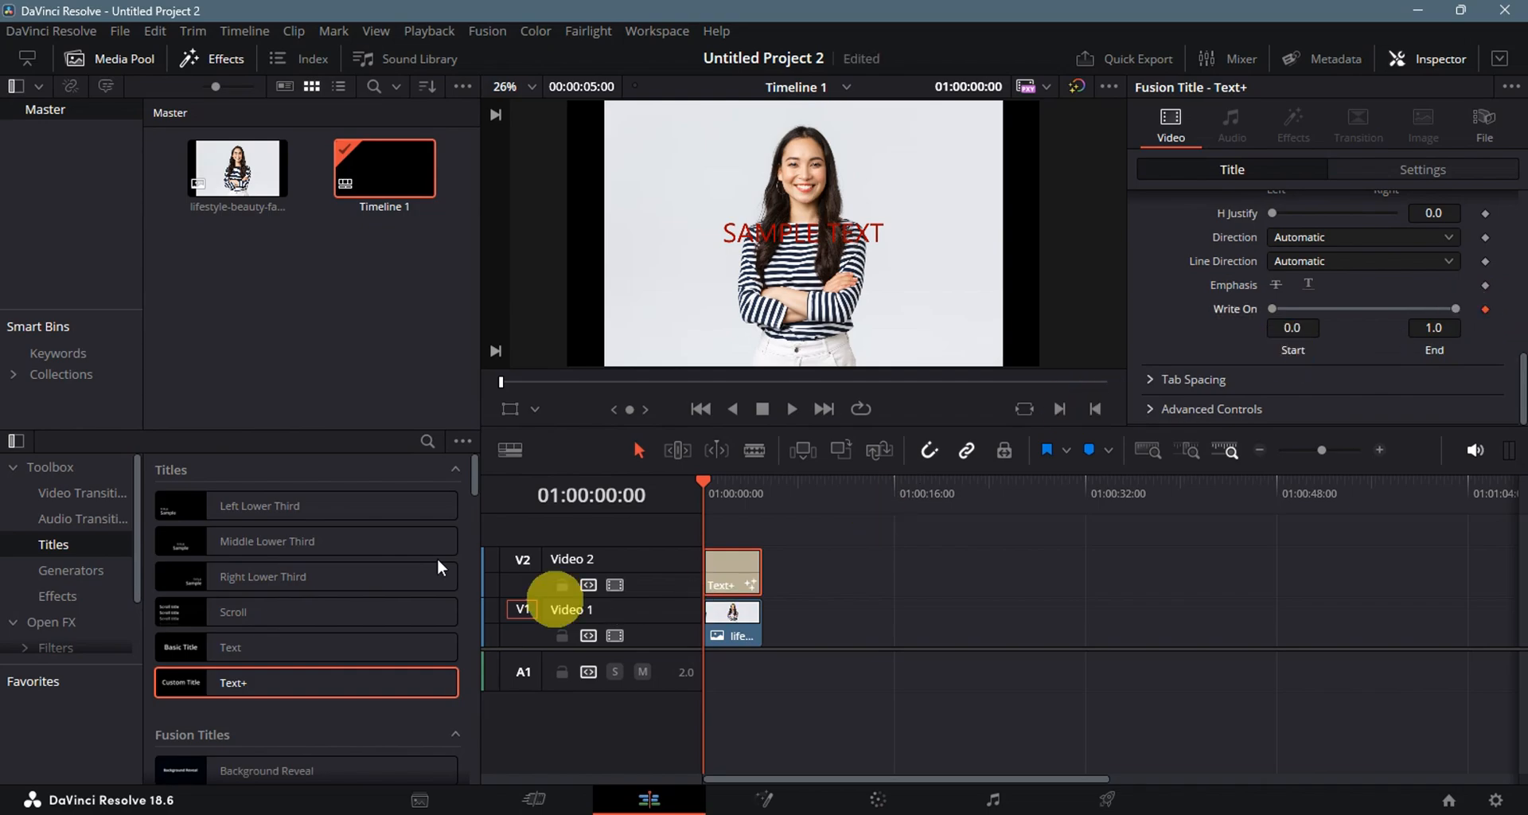
pyautogui.moveTo(709, 483); pyautogui.dragTo(743, 486)
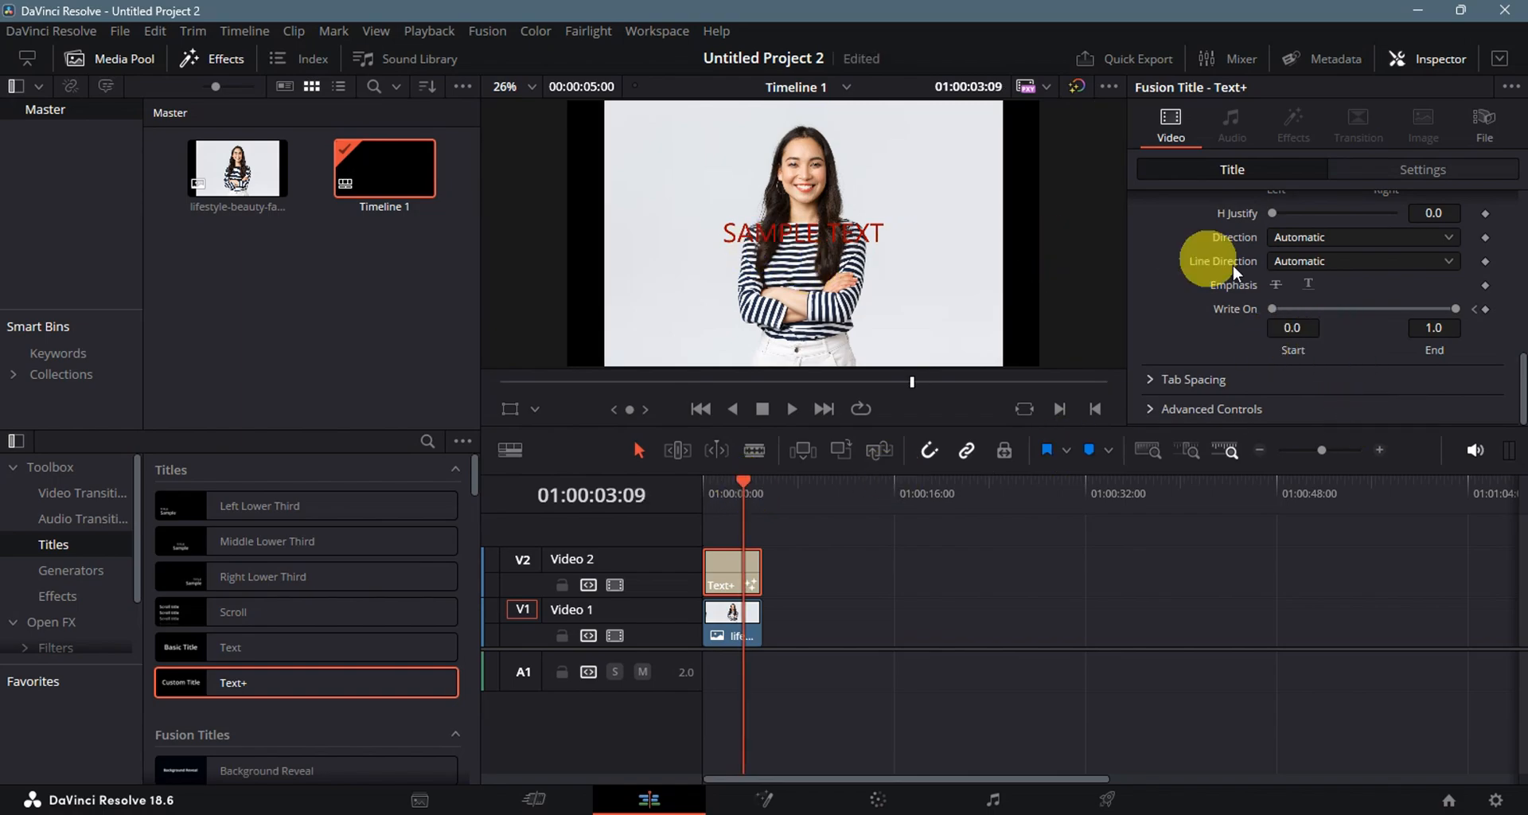
pyautogui.click(1484, 309)
pyautogui.click(1484, 310)
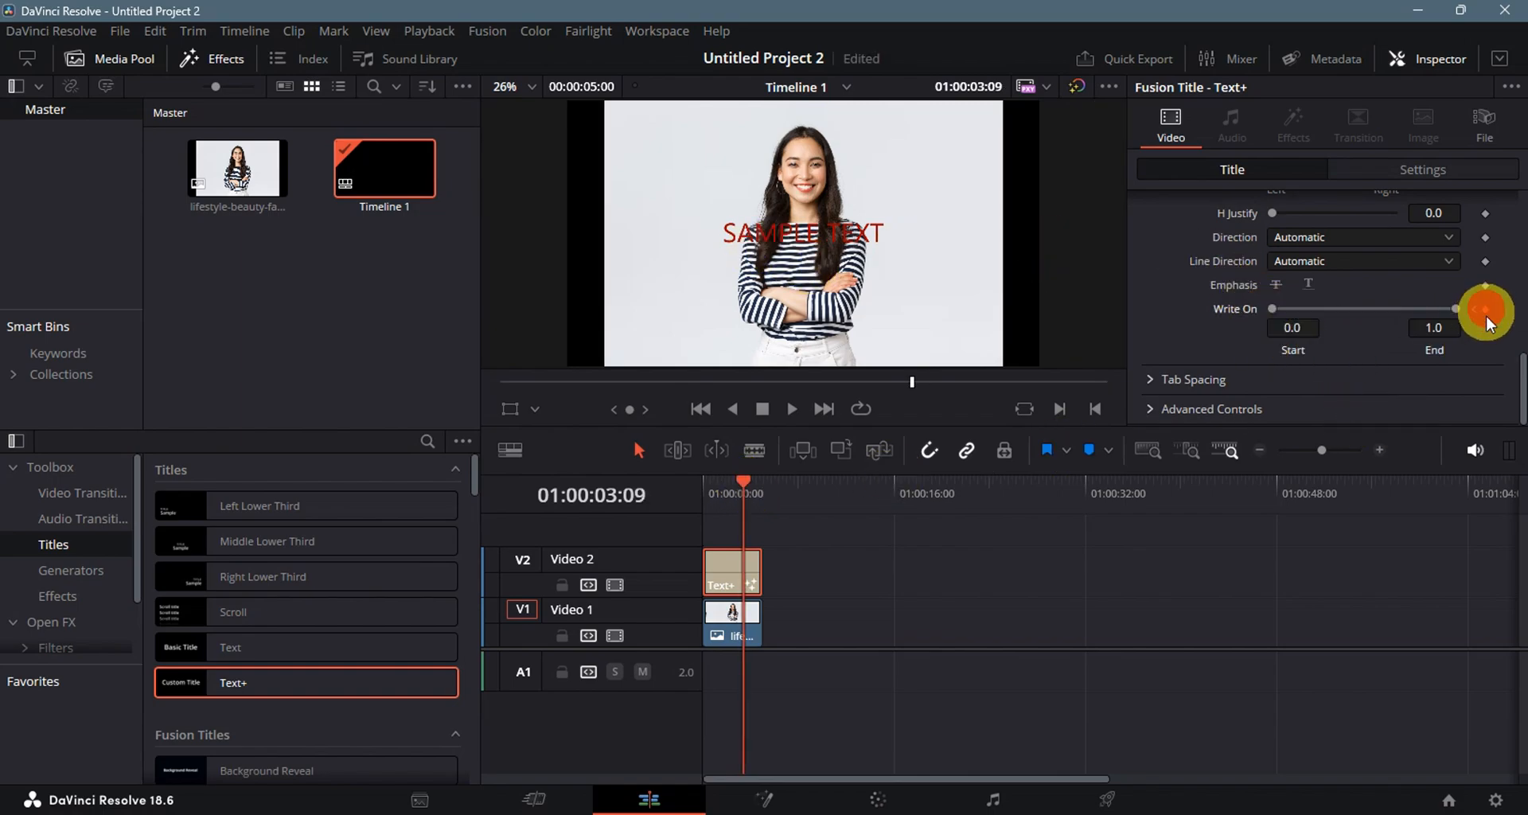
pyautogui.moveTo(743, 486); pyautogui.dragTo(614, 494)
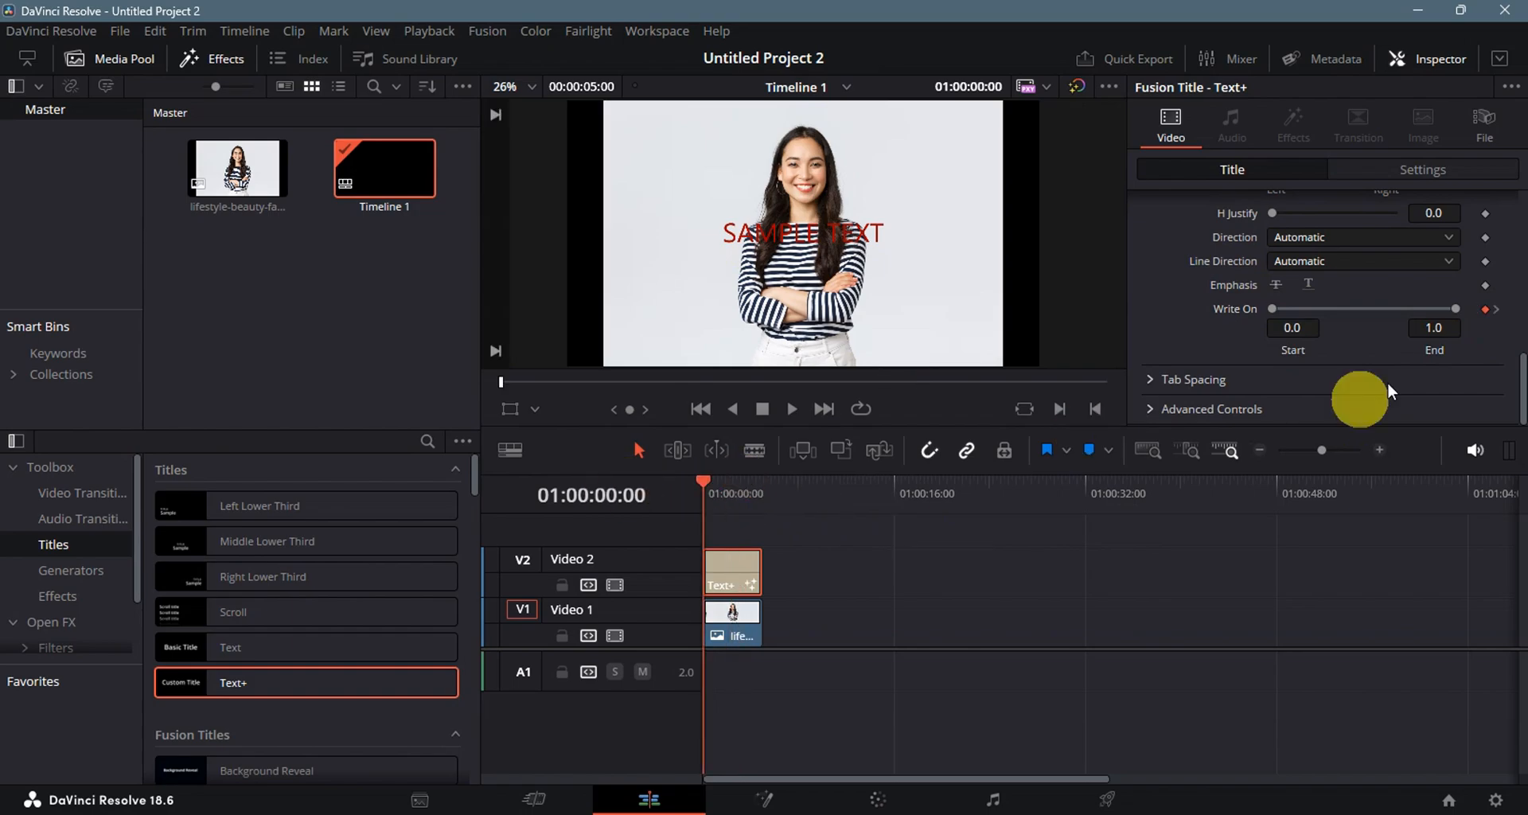
pyautogui.moveTo(1456, 309); pyautogui.dragTo(1269, 310)
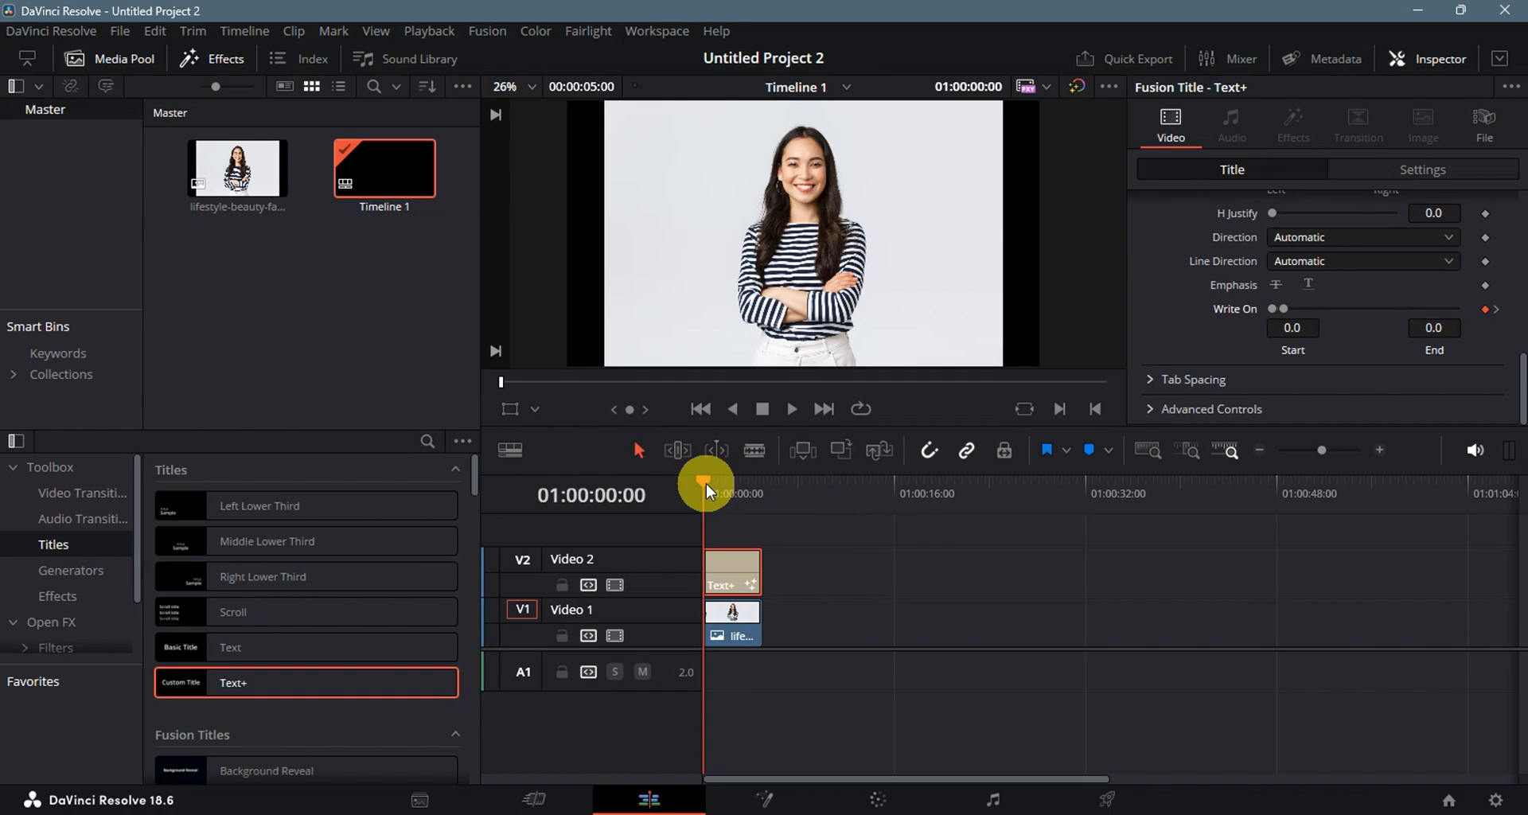
# Play the timeline from the beginning to preview the title's Write On animation
pyautogui.click(792, 409)
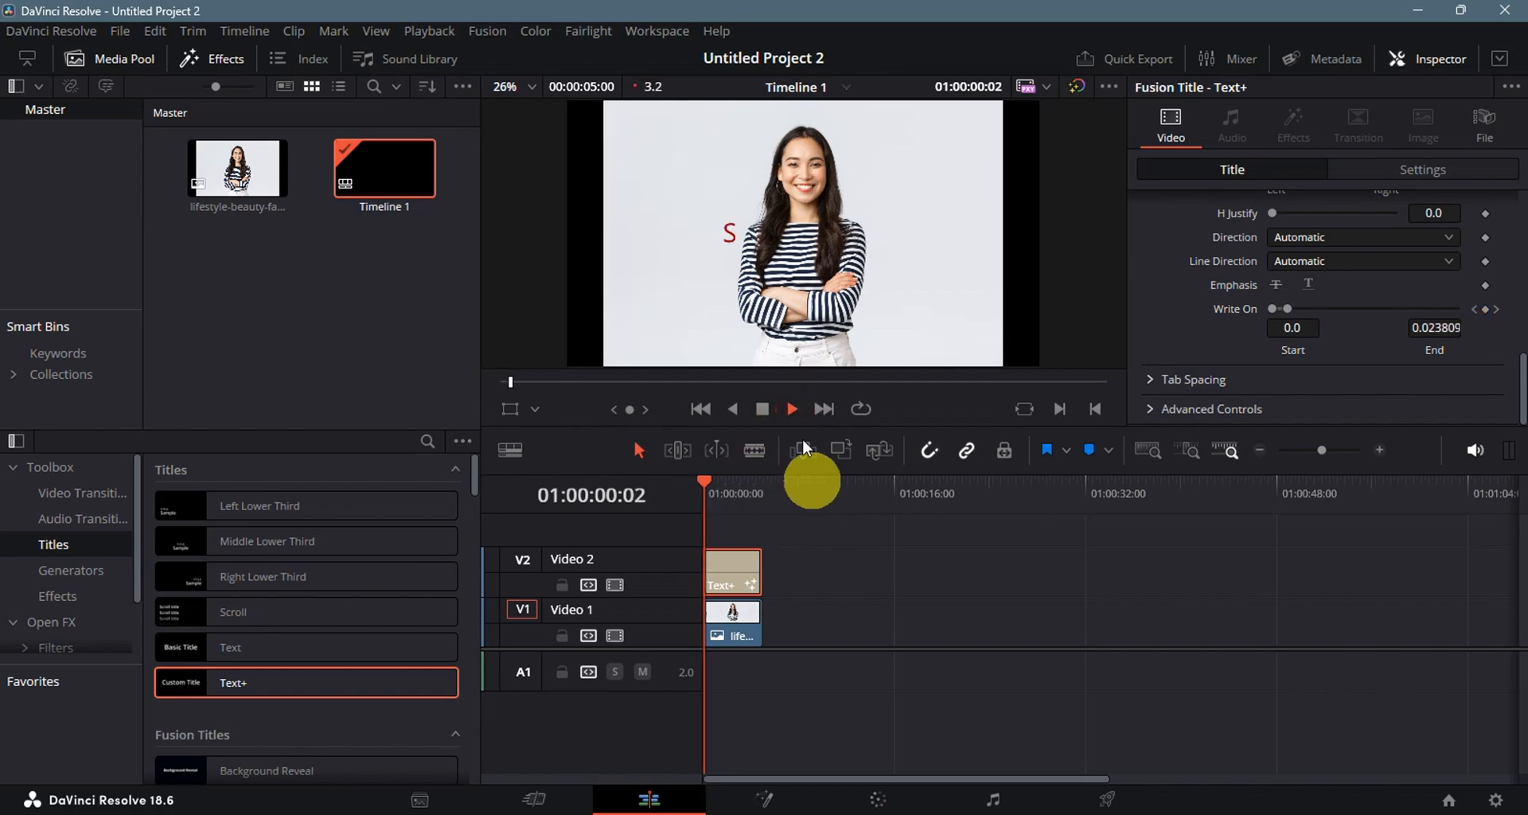